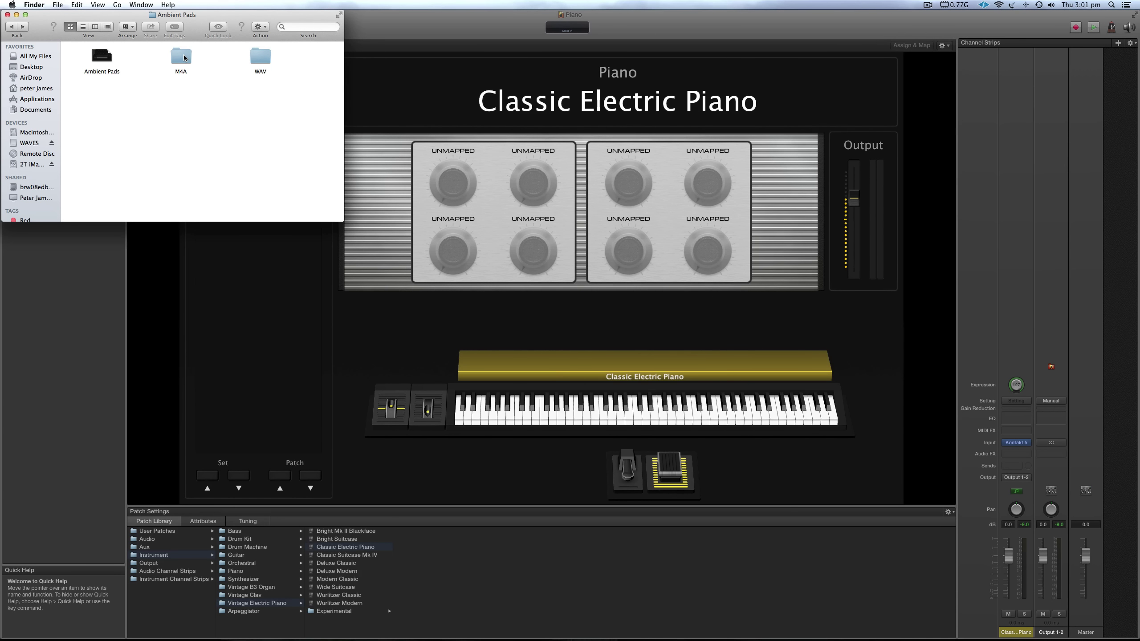
Open G-Pad3/Mid 7.wav from the WAV > G folder in QuickTime Player with its volume turned low
double_click(264, 55)
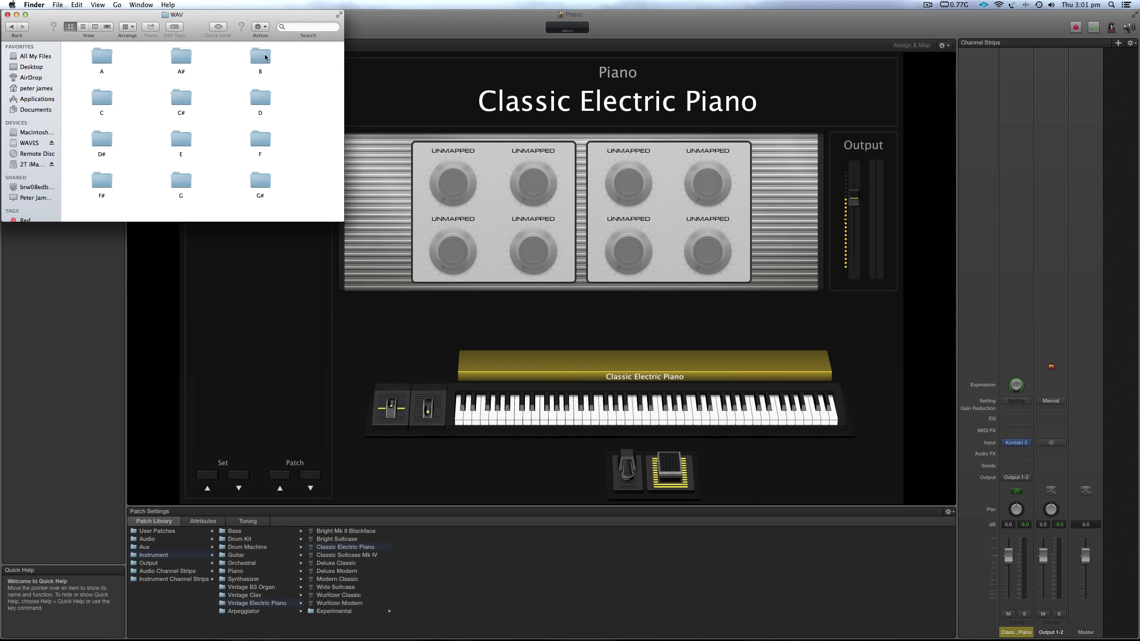
left_click(179, 183)
double_click(179, 183)
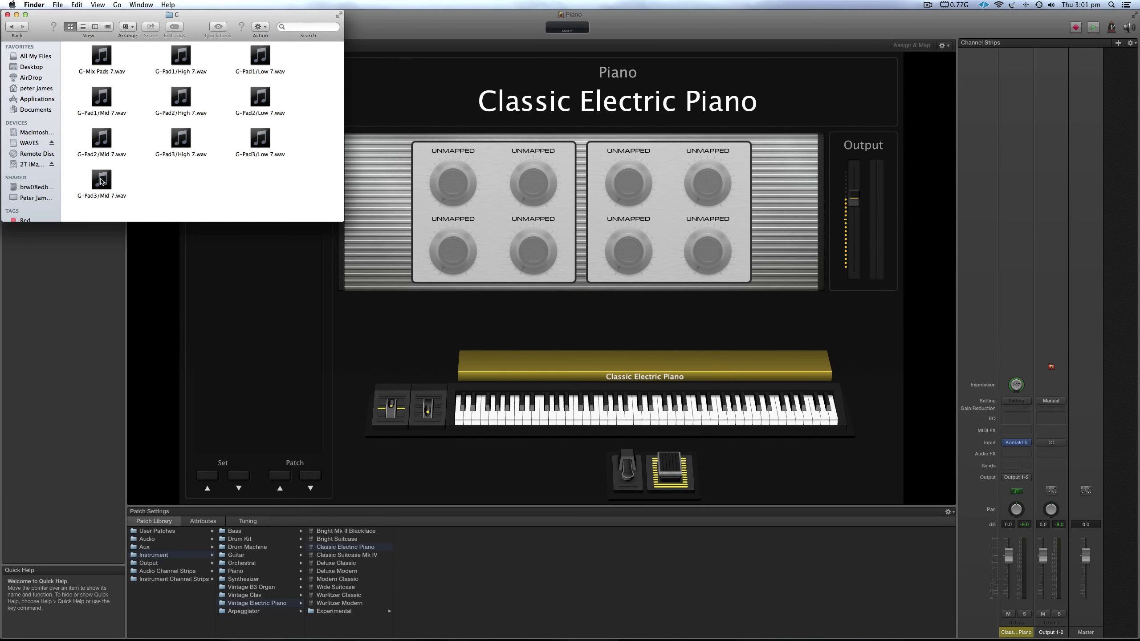
left_click(104, 181)
double_click(104, 181)
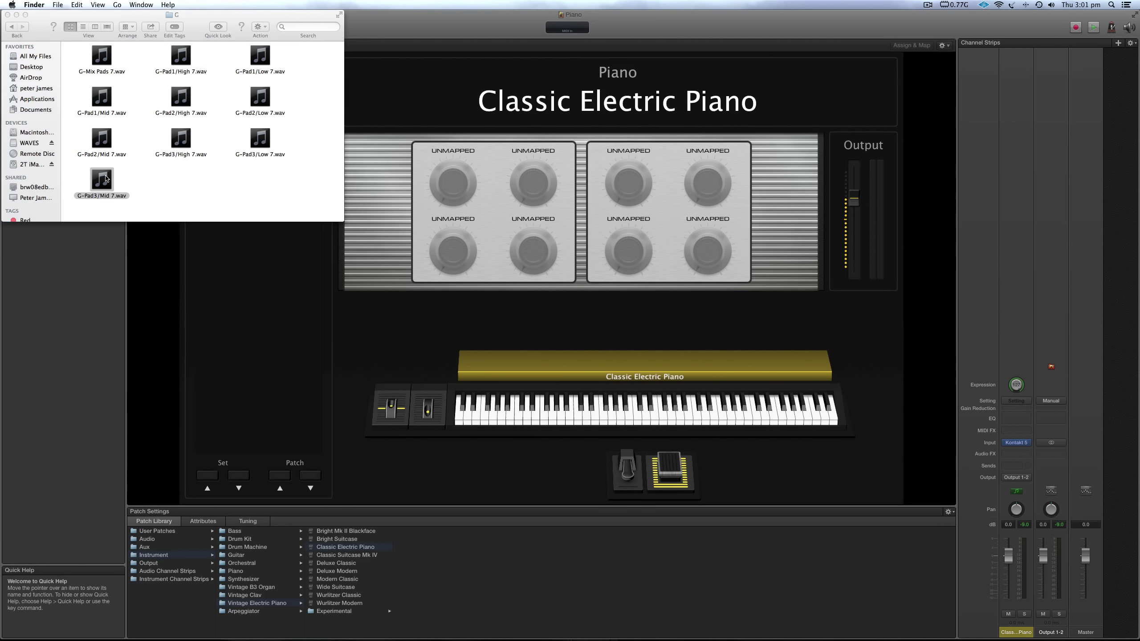
left_click_drag(105, 65, 70, 66)
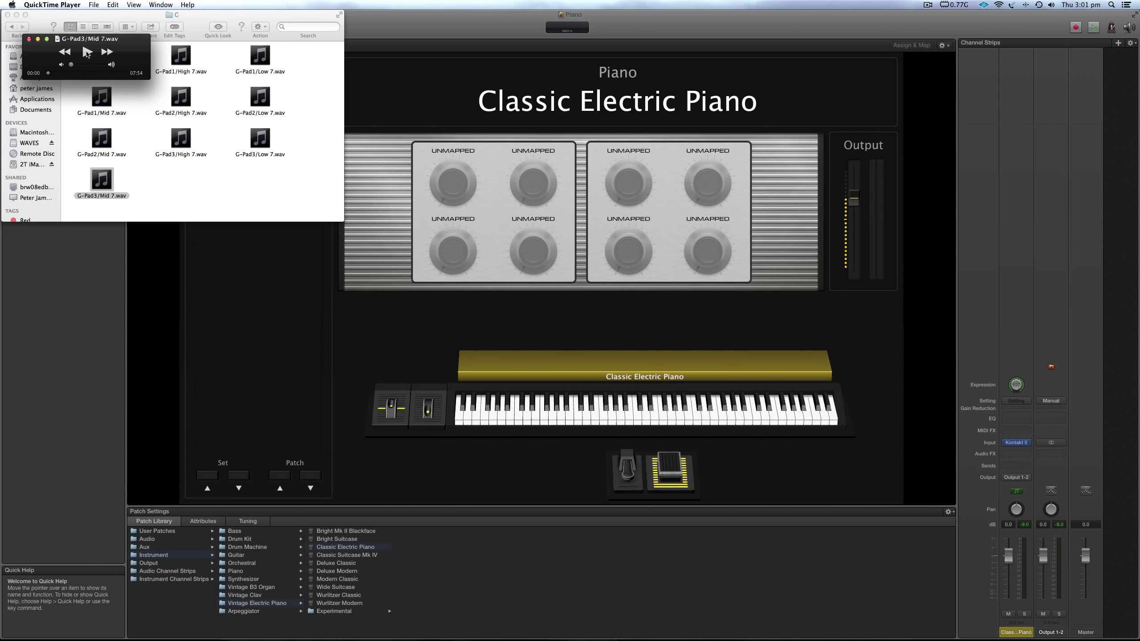
Start playback of the G-Pad3/Mid 7.wav pad sample in QuickTime Player
left_click(87, 53)
Pause the sample, close the QuickTime window, and go back to the Ambient Pads folder in Finder
left_click(86, 51)
left_click(29, 38)
left_click(13, 28)
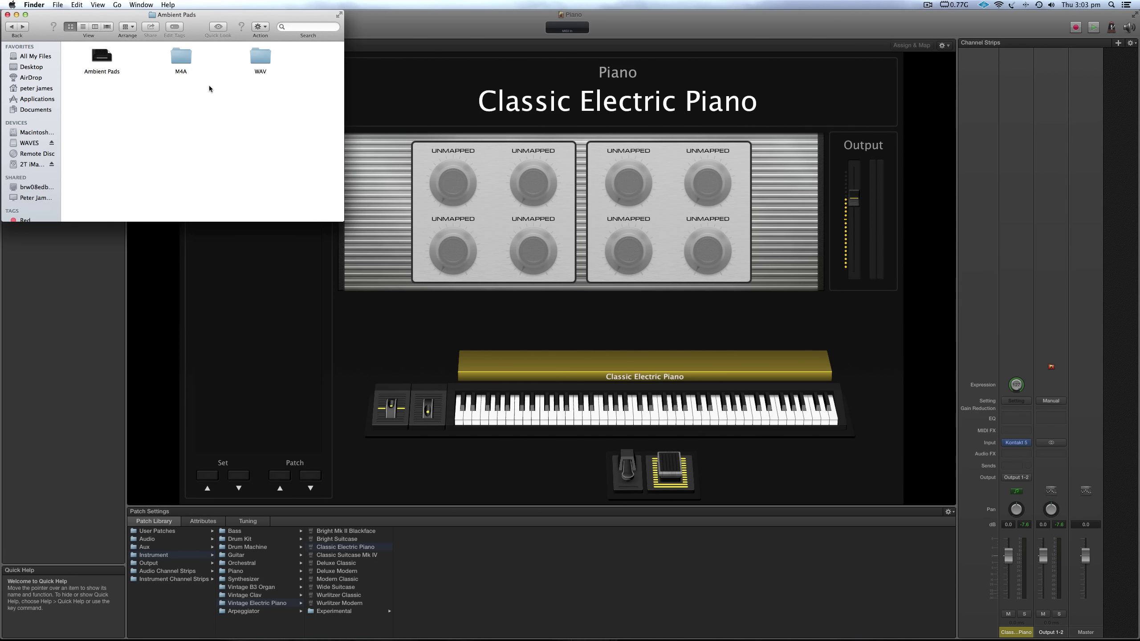
Open the Ambient Pads concert with MainStage 3.1.1, closing the Piano concert without saving
left_click(104, 59)
right_click(103, 58)
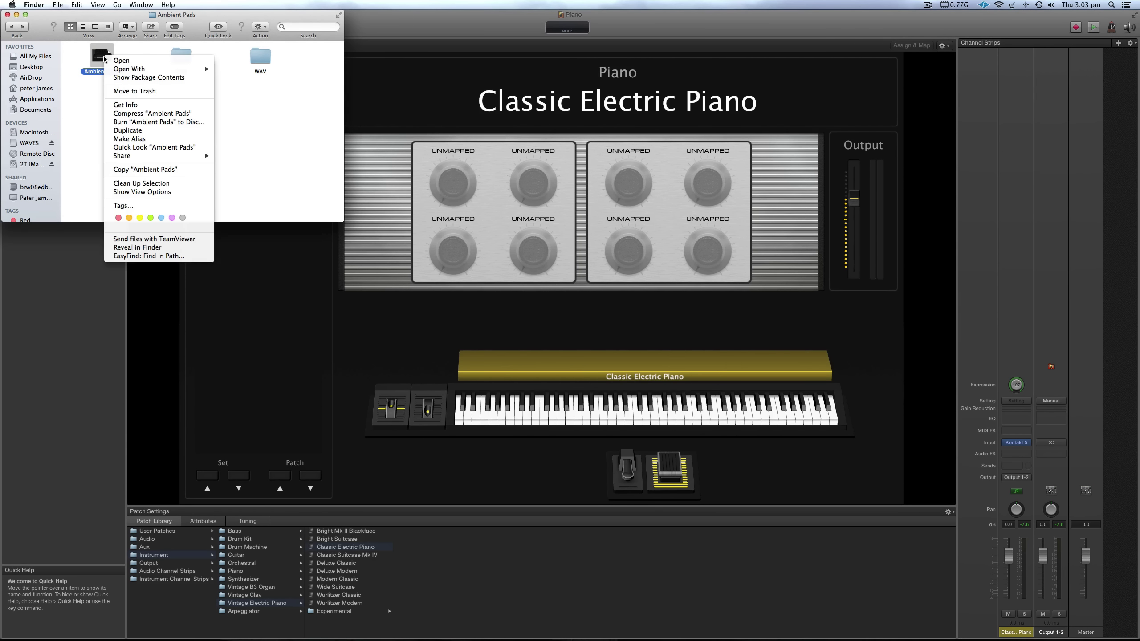
mouse_move(188, 69)
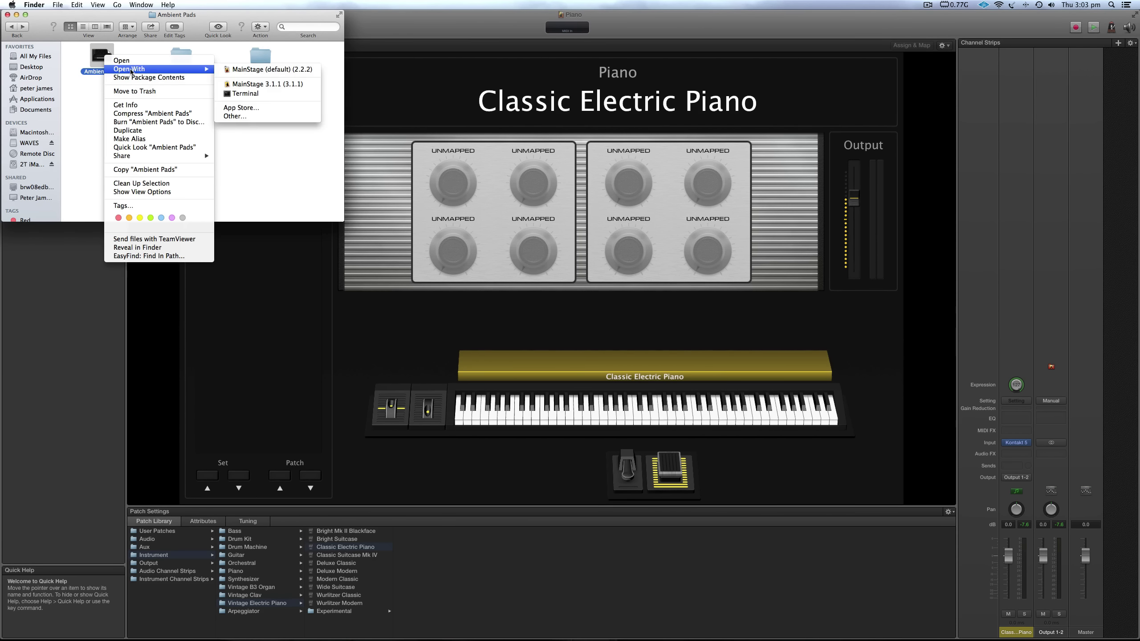
left_click(250, 84)
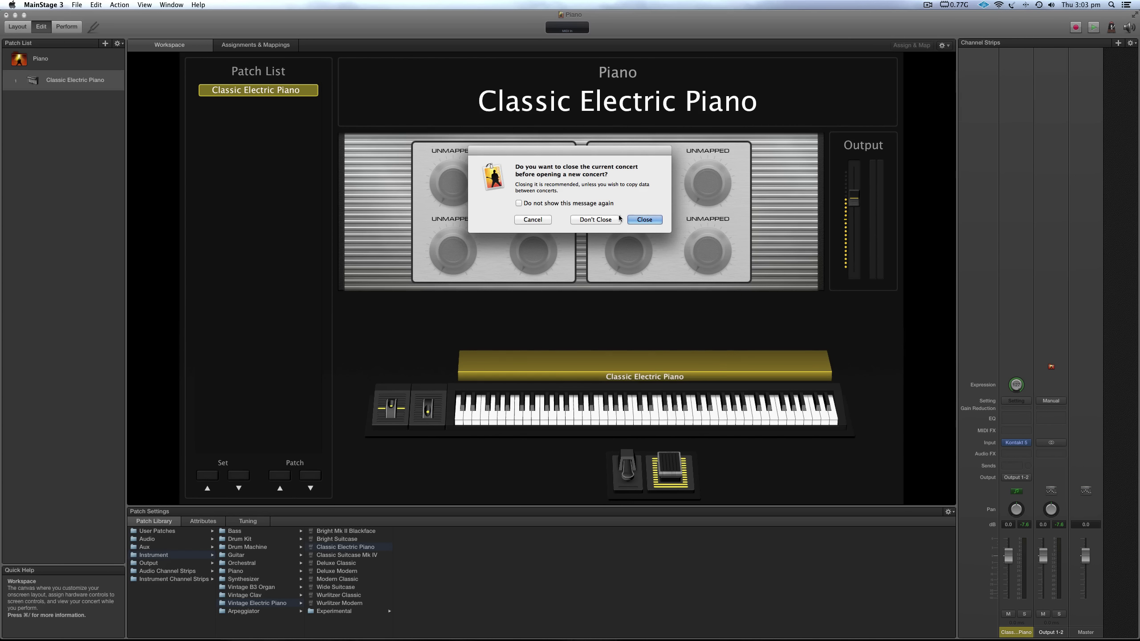
left_click(634, 219)
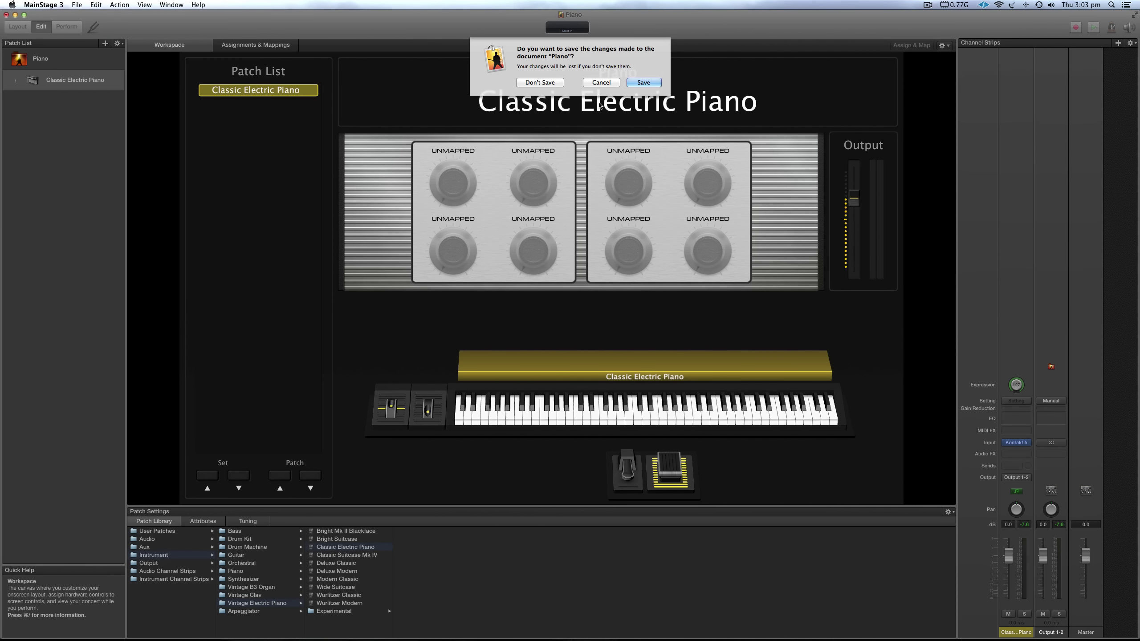
left_click(544, 82)
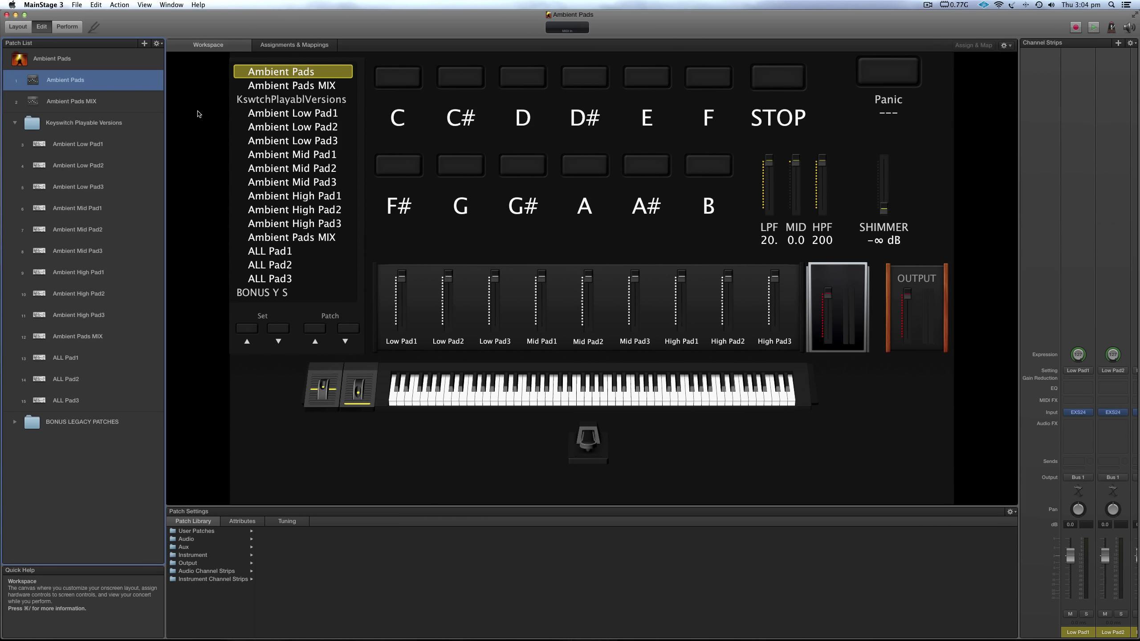
Enter full-screen Perform view, trigger the D pad, then stop it
left_click(67, 26)
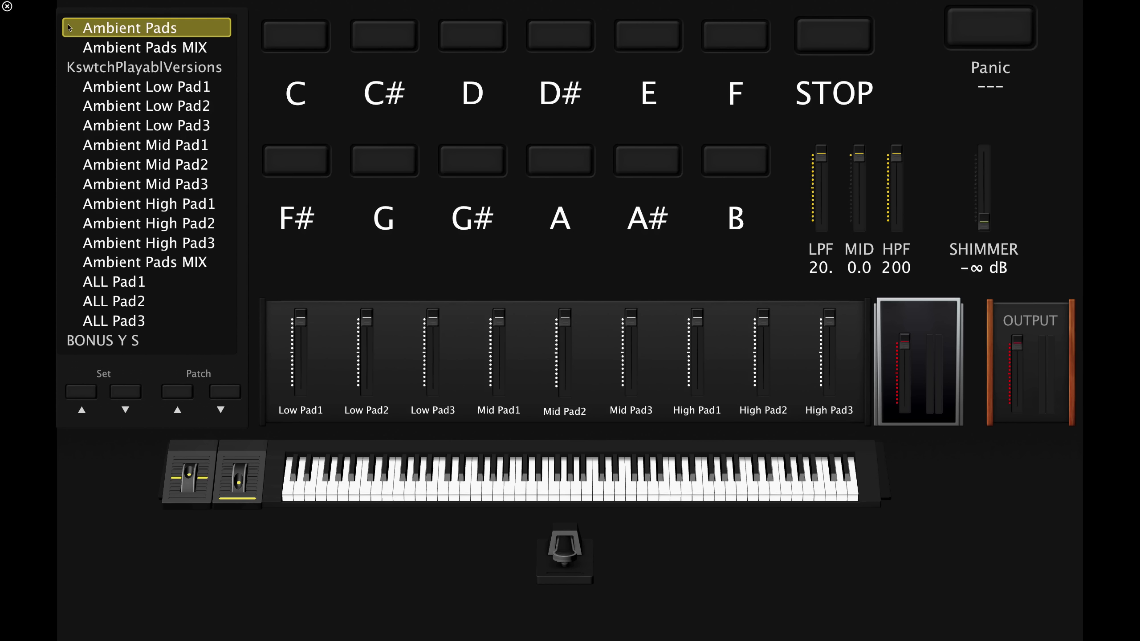
left_click(474, 42)
left_click(828, 43)
Play the G# pad, then lower the master fader and bring it back up
left_click(494, 165)
left_click_drag(908, 347, 903, 517)
left_click_drag(905, 406, 903, 322)
Exit Perform mode back to the Edit window using the top-left exit button
left_click(8, 7)
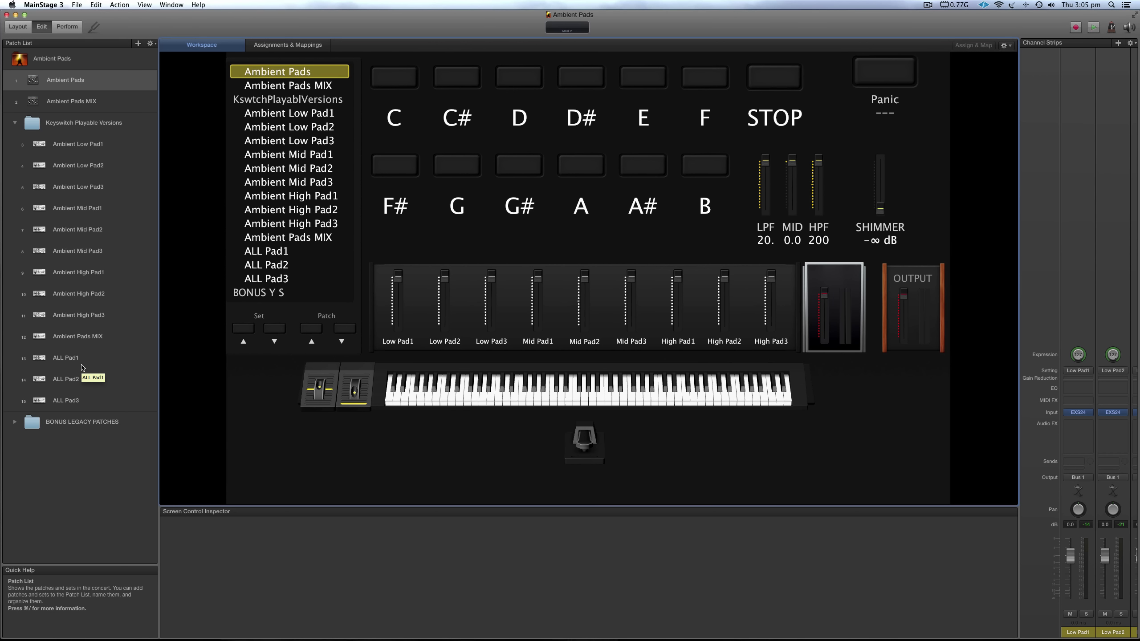
Copy the Ambient High Pad3 patch and paste it as an alias below the original
left_click(84, 319)
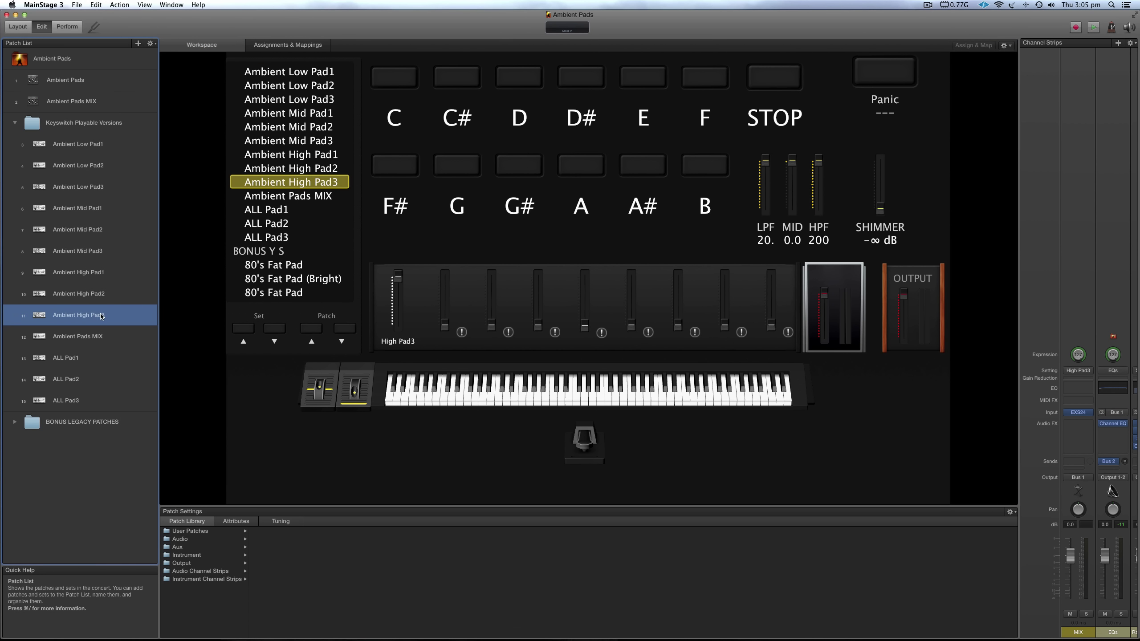
left_click(95, 6)
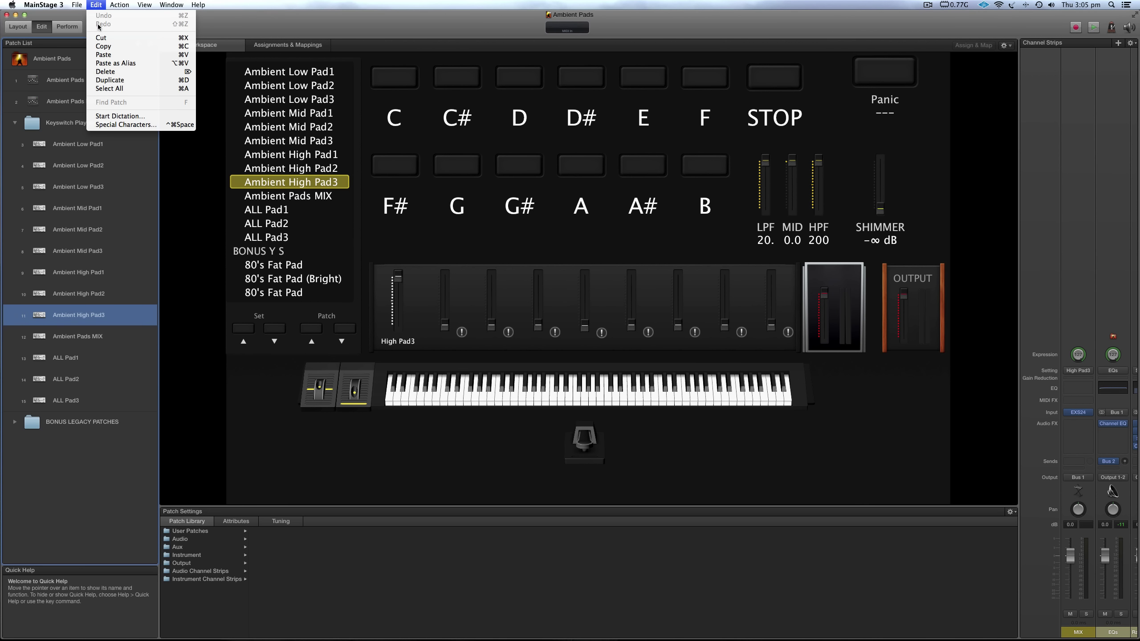
left_click(103, 47)
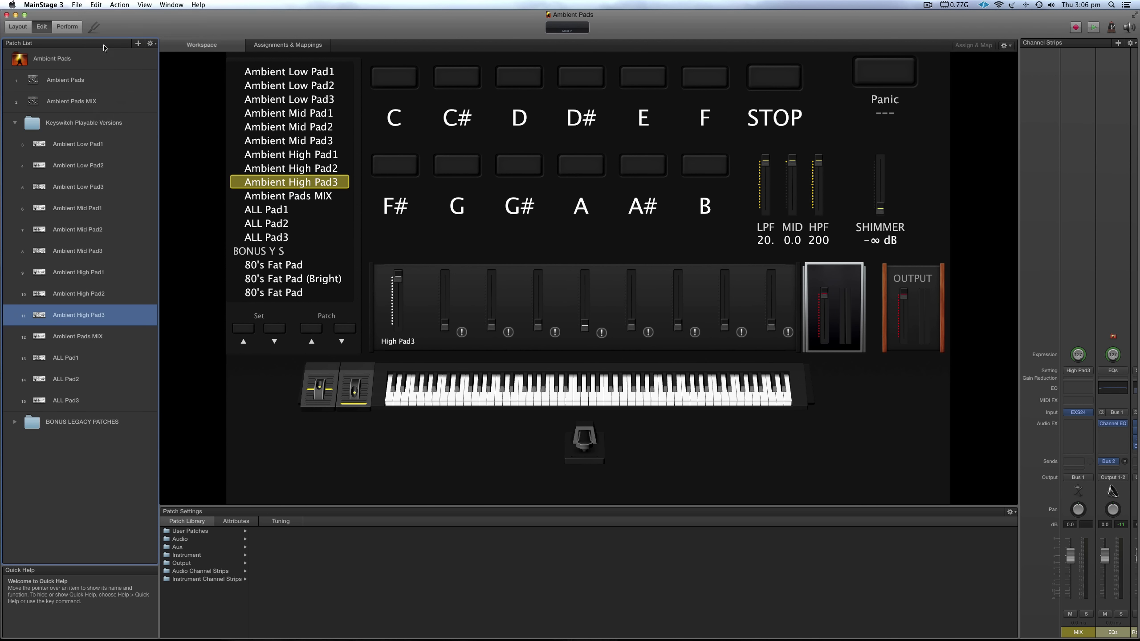
left_click(96, 5)
left_click(114, 63)
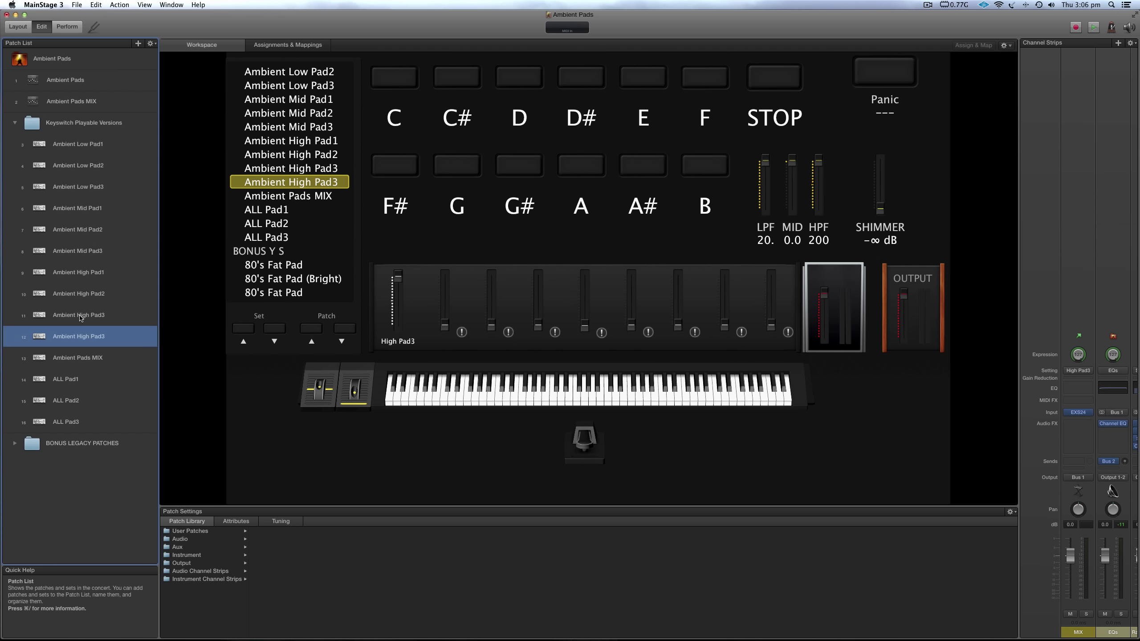
Open the EXS24 Instrument Editor for Keyswitch High Pad3 and select all twelve zones, C4 to B4
left_click(1080, 414)
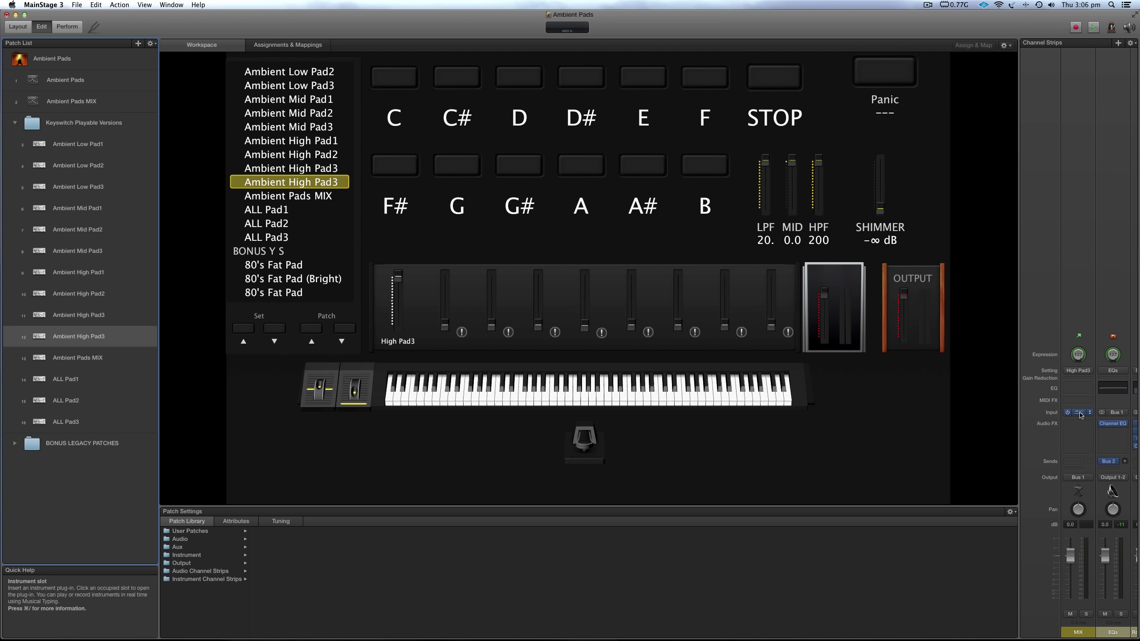
left_click(1080, 414)
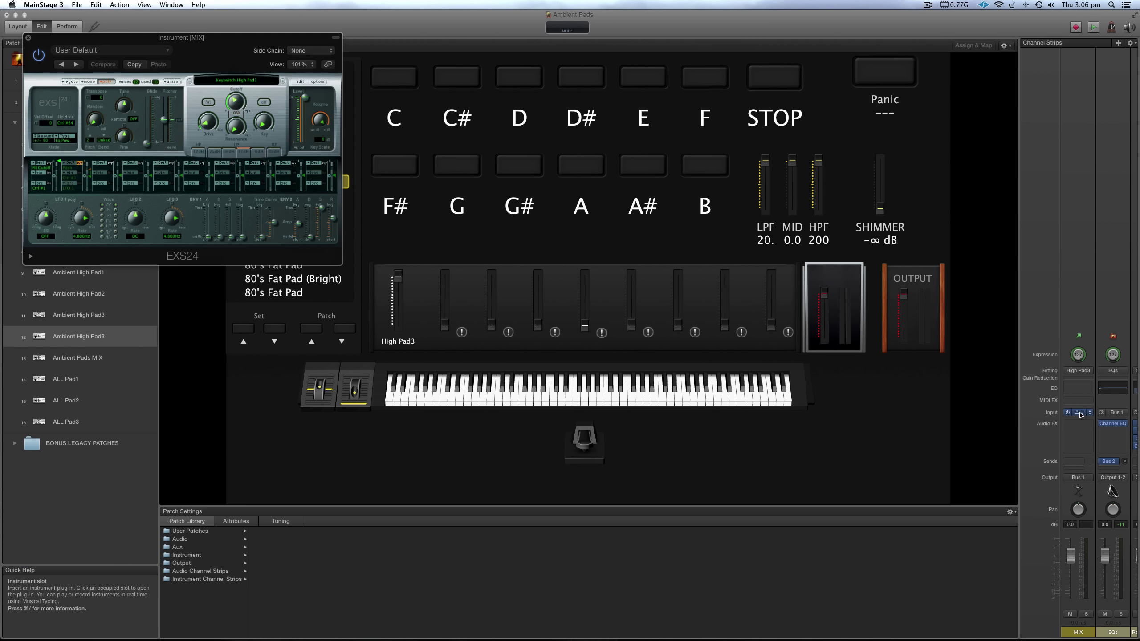
left_click(299, 82)
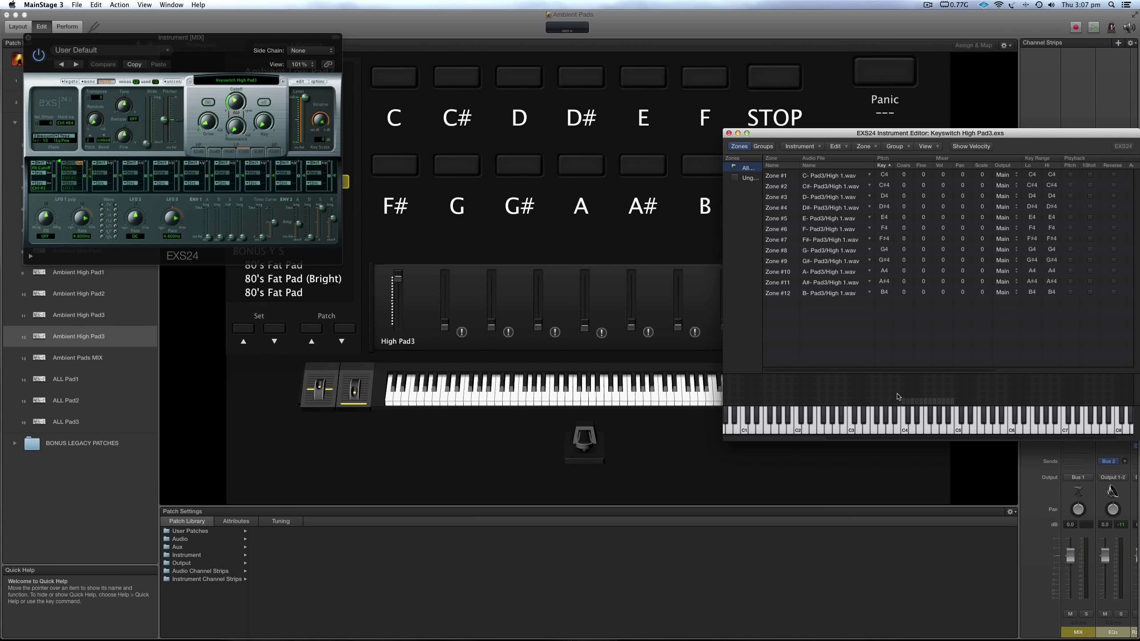
mouse_move(899, 394)
left_mouse_down()
mouse_move(965, 406)
mouse_move(768, 404)
mouse_move(1016, 406)
mouse_move(905, 409)
left_mouse_up()
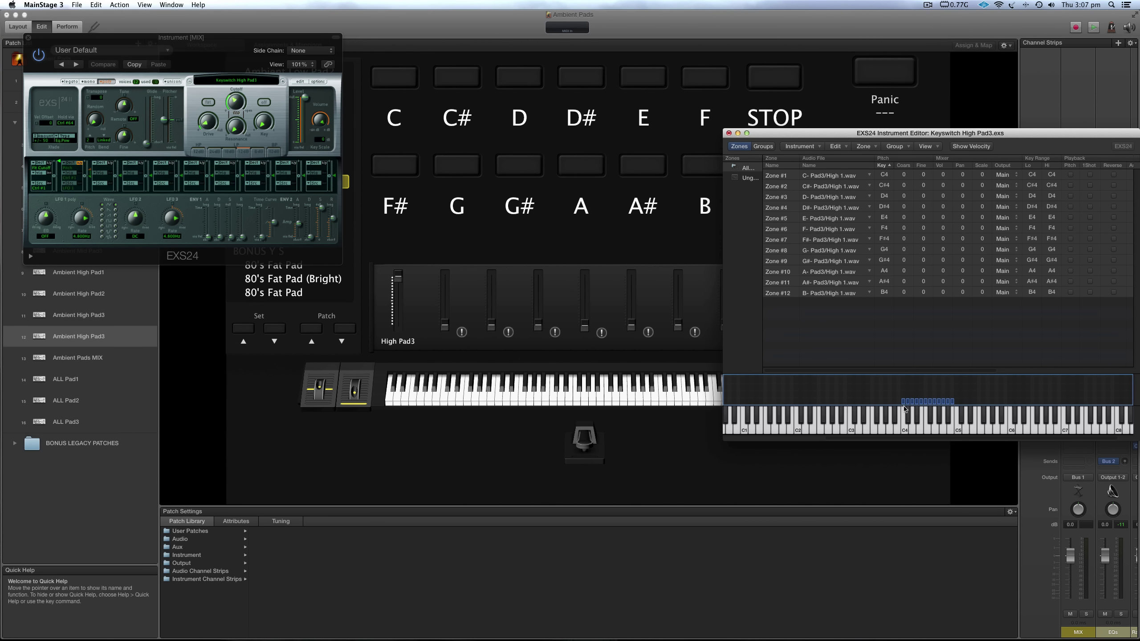
Close the Keyswitch High Pad3.exs Instrument Editor, choosing Don't Save
left_click(729, 134)
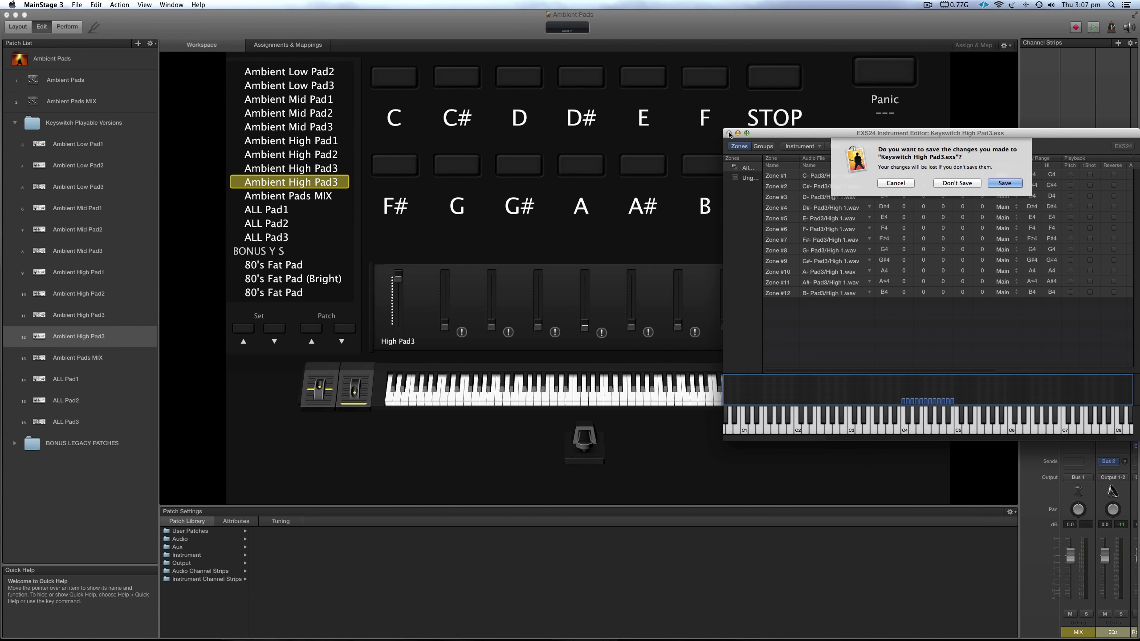
left_click(950, 183)
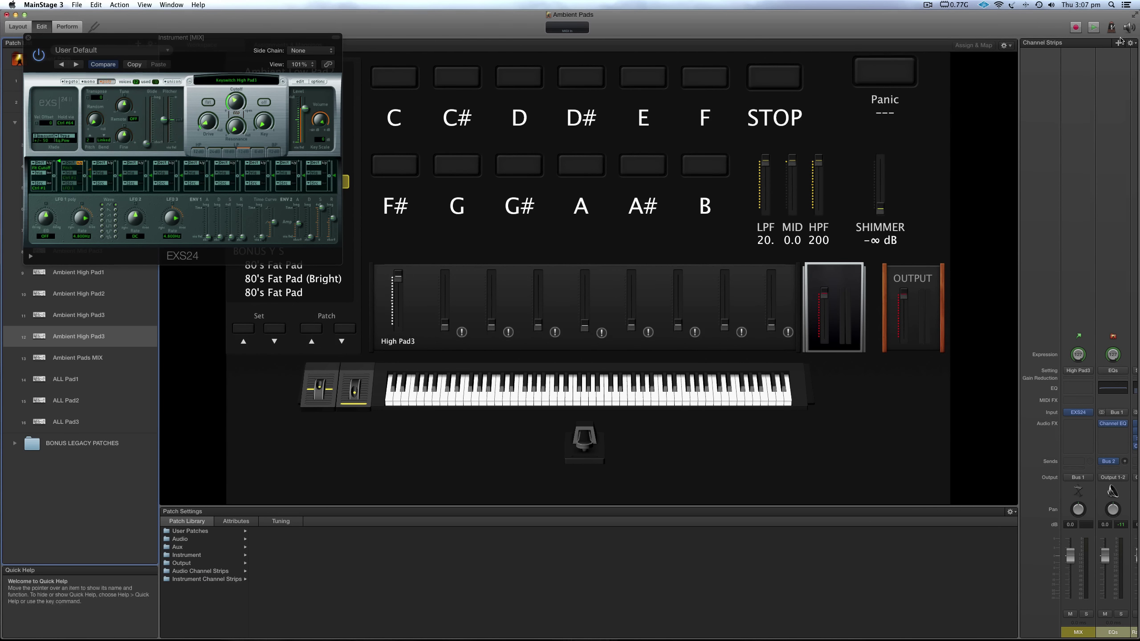
Create a new instrument channel strip and load the #Oceans user setting (Omnisphere) into it
left_click(1118, 43)
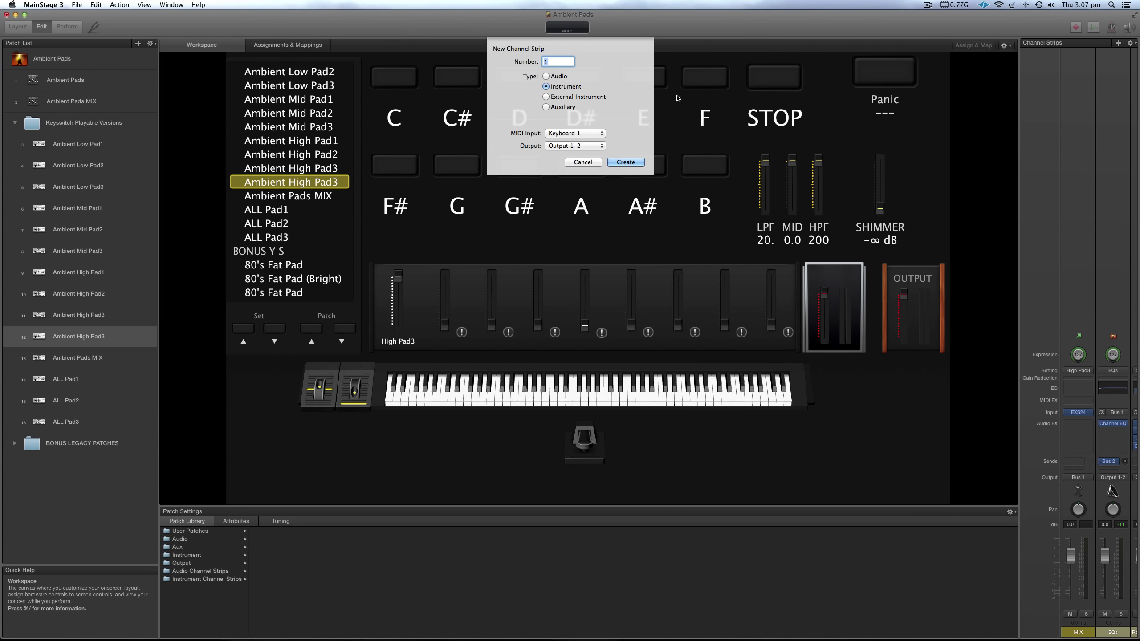
left_click(630, 163)
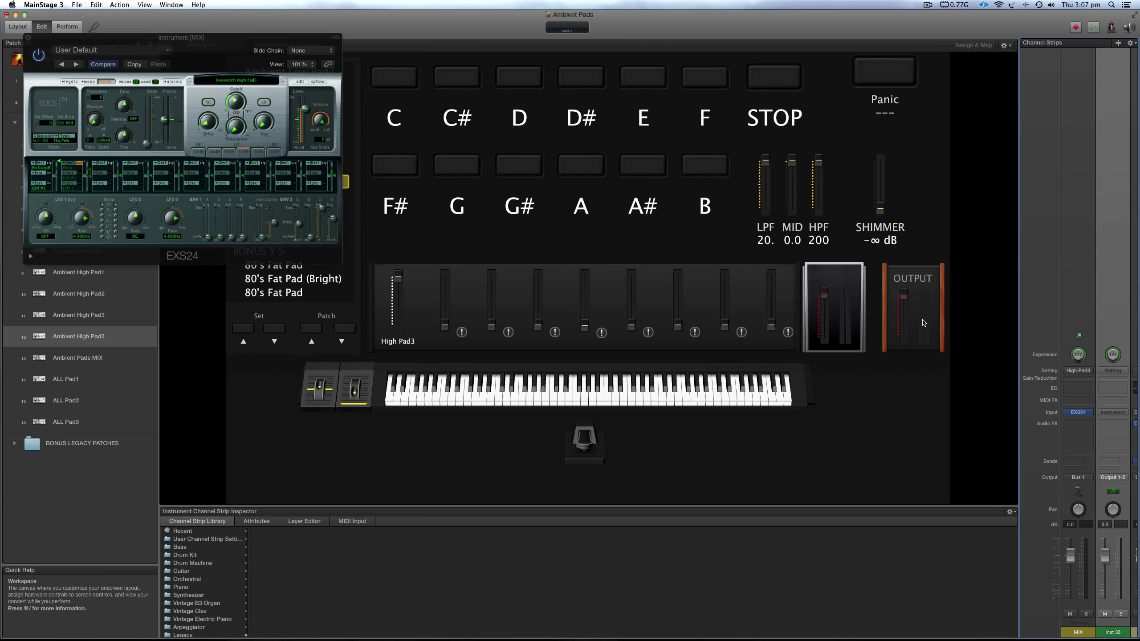
left_click(1113, 371)
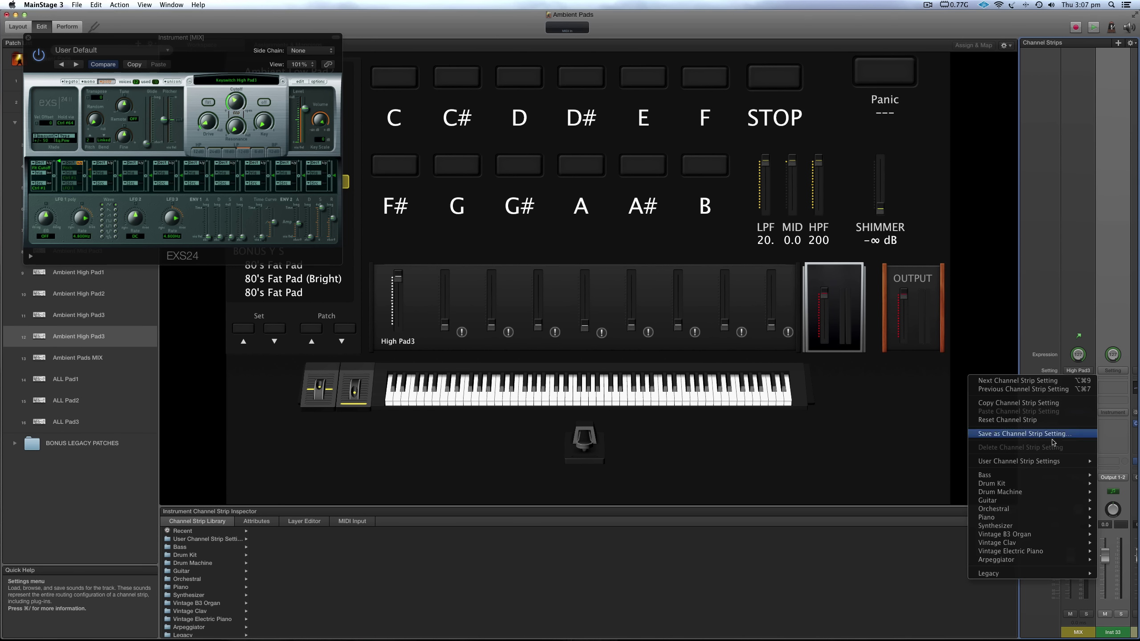
mouse_move(1050, 461)
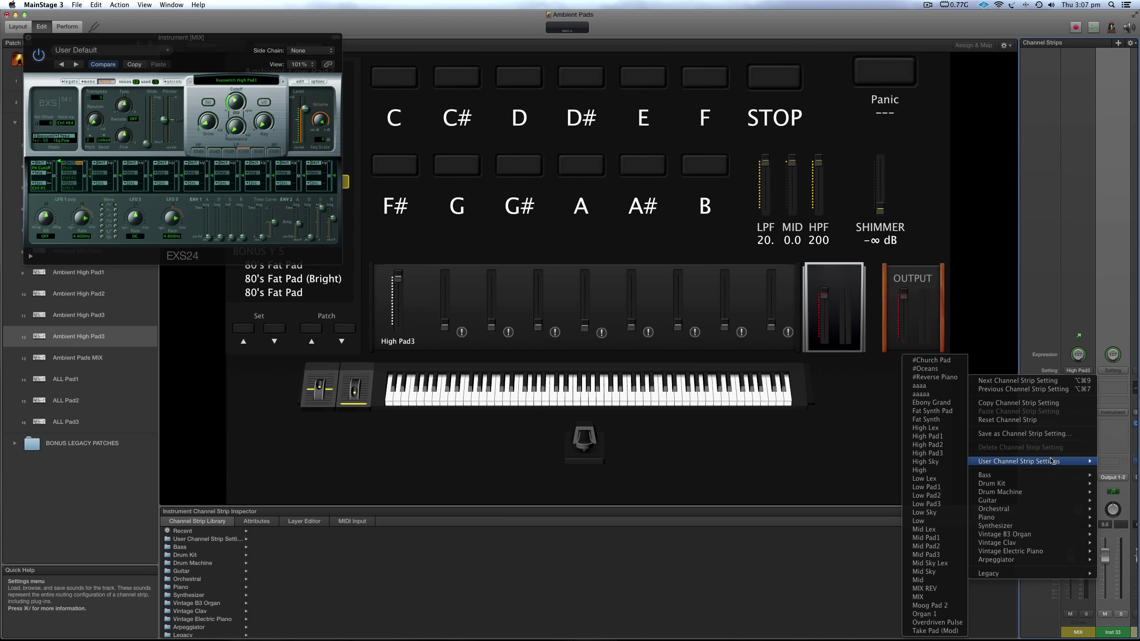
left_click(940, 369)
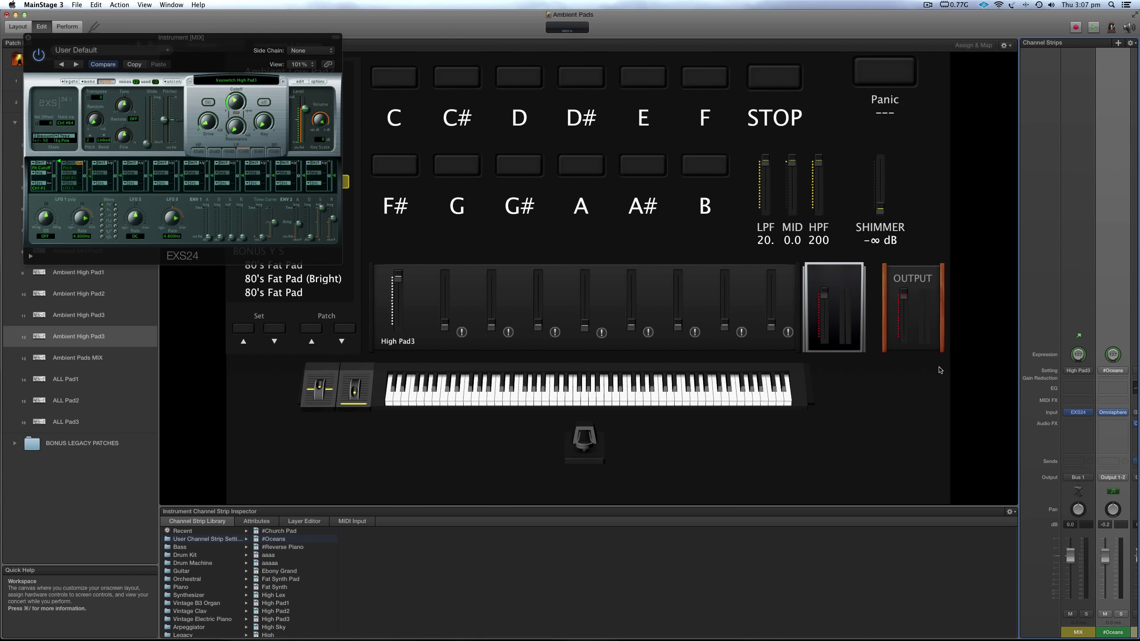
Mute the #Oceans strip, raise SHIMMER from -∞ via -15.5 to -9.9 dB, and lower MID
left_click(1105, 614)
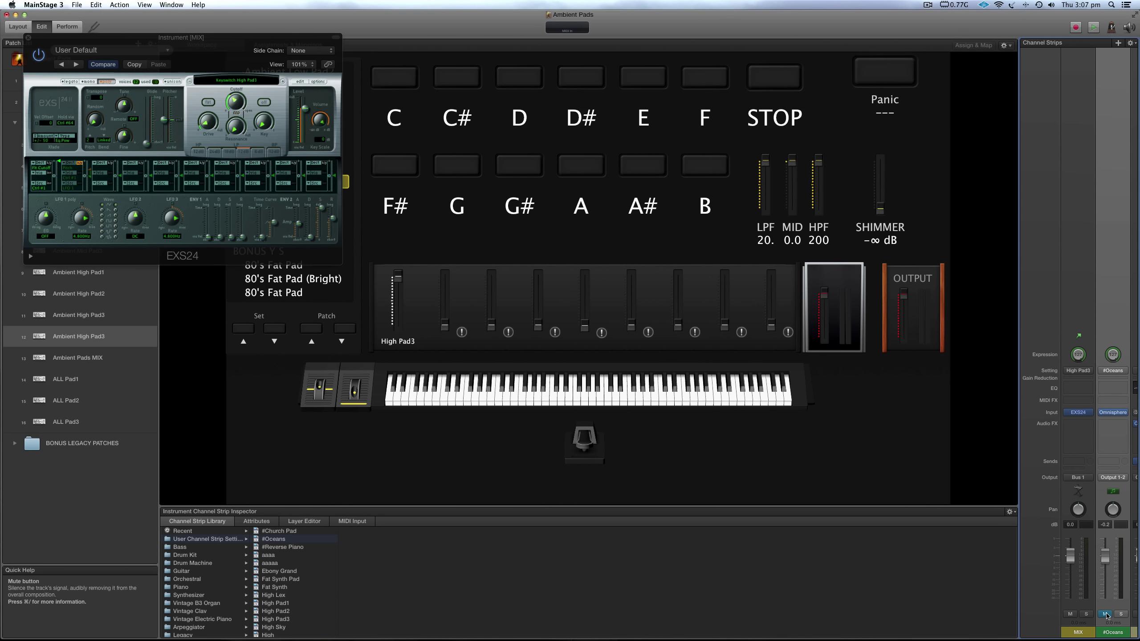
left_click_drag(880, 207, 882, 155)
left_click_drag(792, 163, 791, 188)
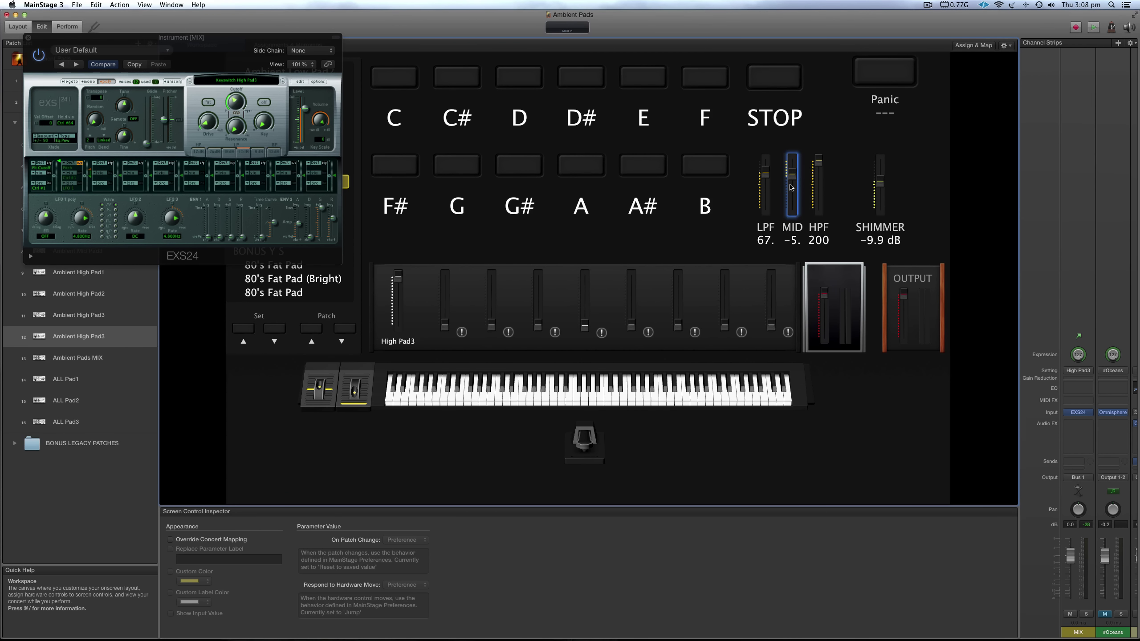
Unmute #Oceans, raise the MIX strip to +1.1 dB, and lower the #Oceans fader to balance them
left_click(1105, 613)
left_click_drag(1071, 556, 1070, 537)
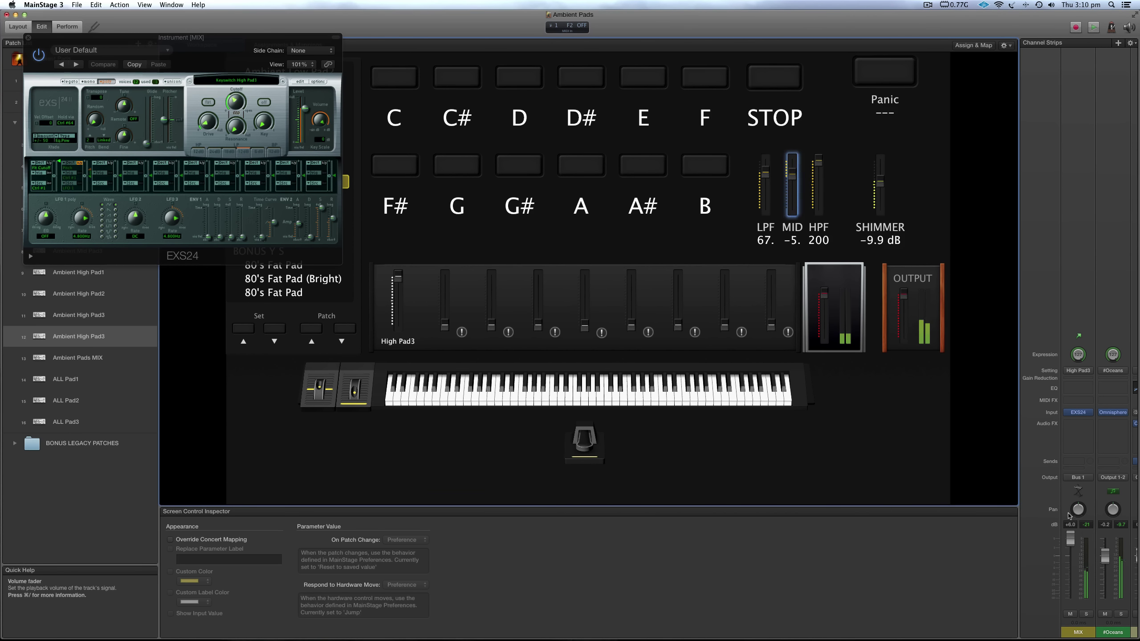
left_click_drag(1105, 556, 1104, 567)
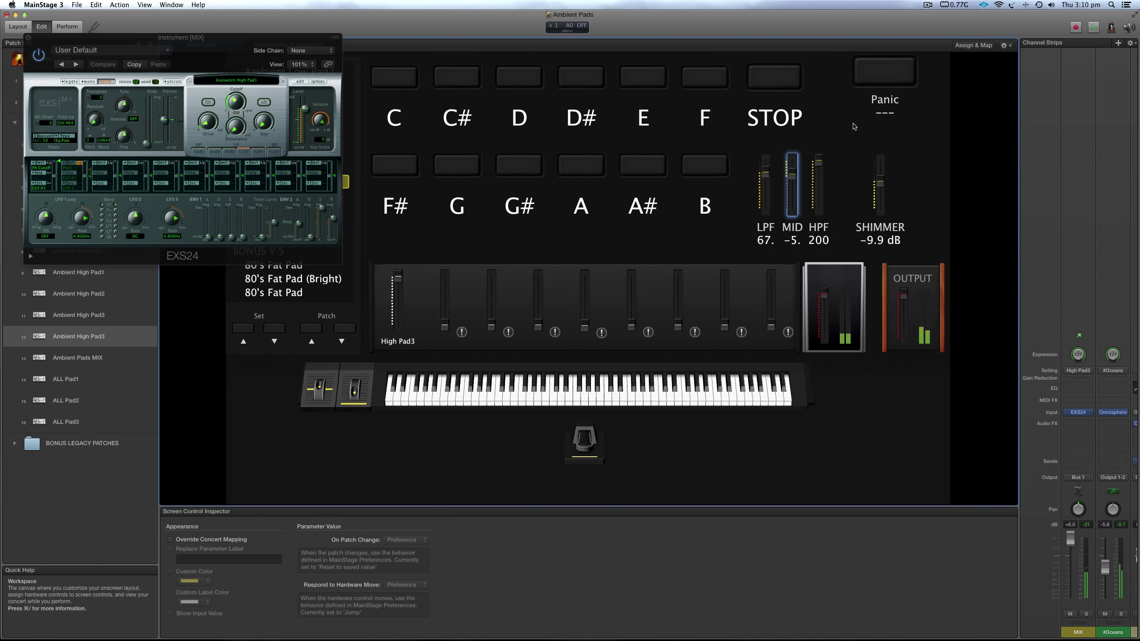
Raise SHIMMER to -2.1 dB, return MID to 0.0, and set LPF to 20
left_click(880, 156)
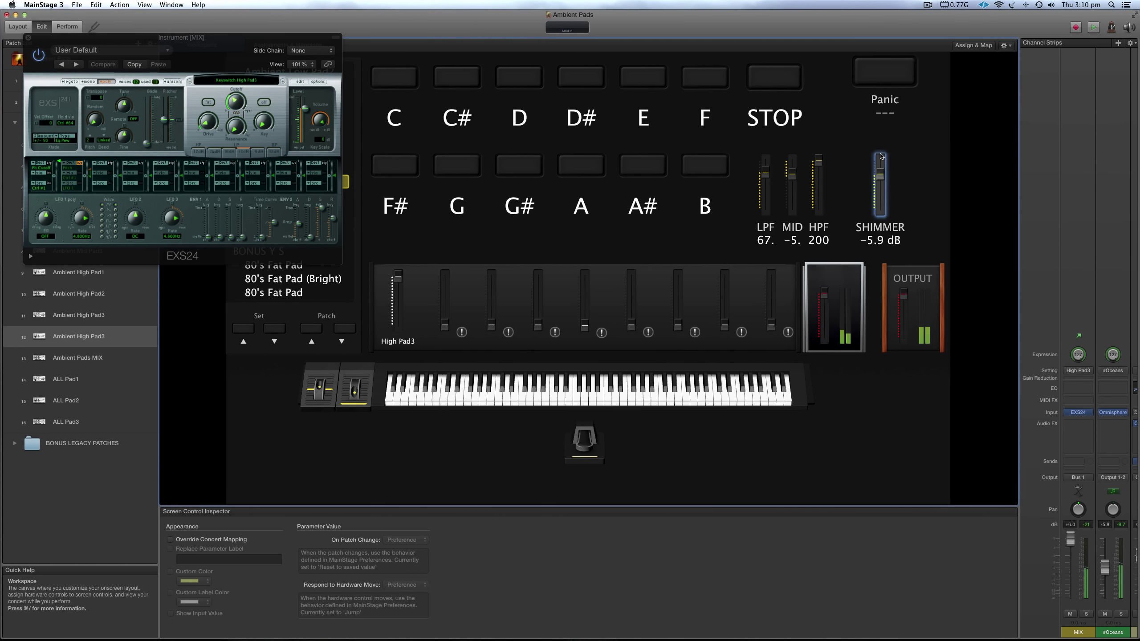
left_click_drag(880, 155, 881, 128)
left_click(793, 169)
left_click_drag(792, 171, 768, 135)
left_click(766, 174)
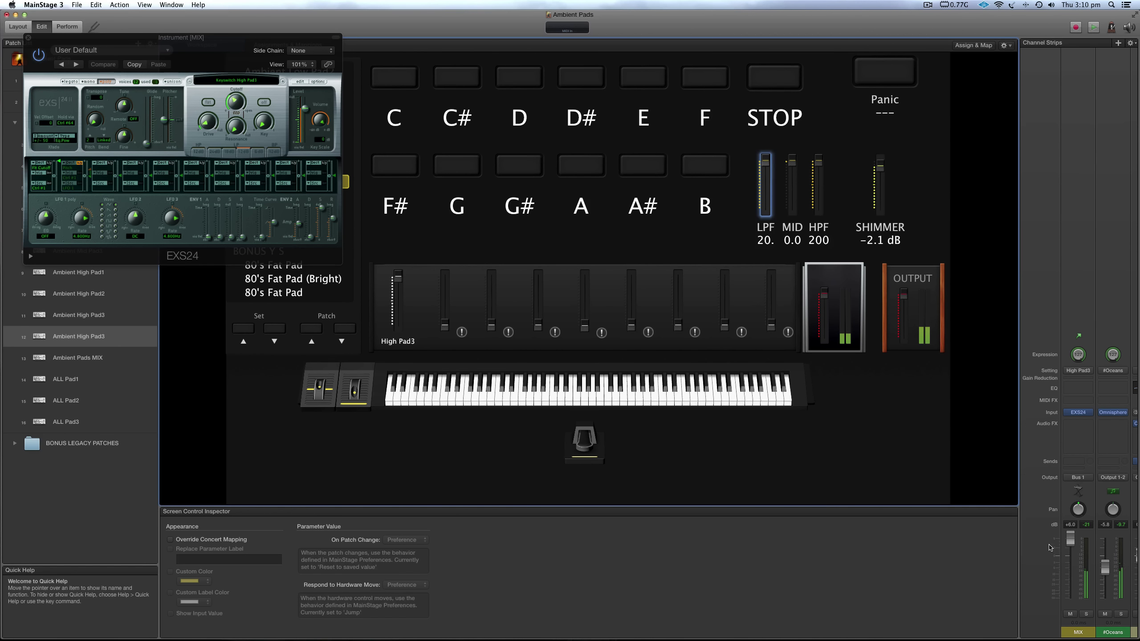
Compare the layers by muting and unmuting MIX, then #Oceans, then close the EXS24 window
left_click(1070, 614)
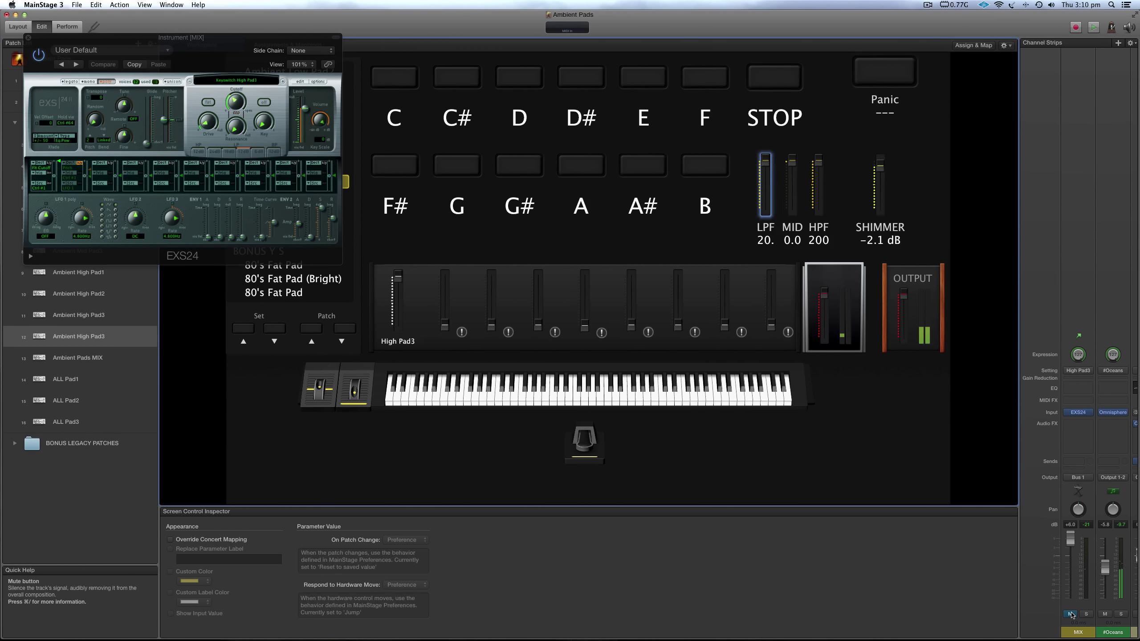
left_click(1071, 614)
left_click(1105, 614)
left_click(1105, 614)
left_click(28, 37)
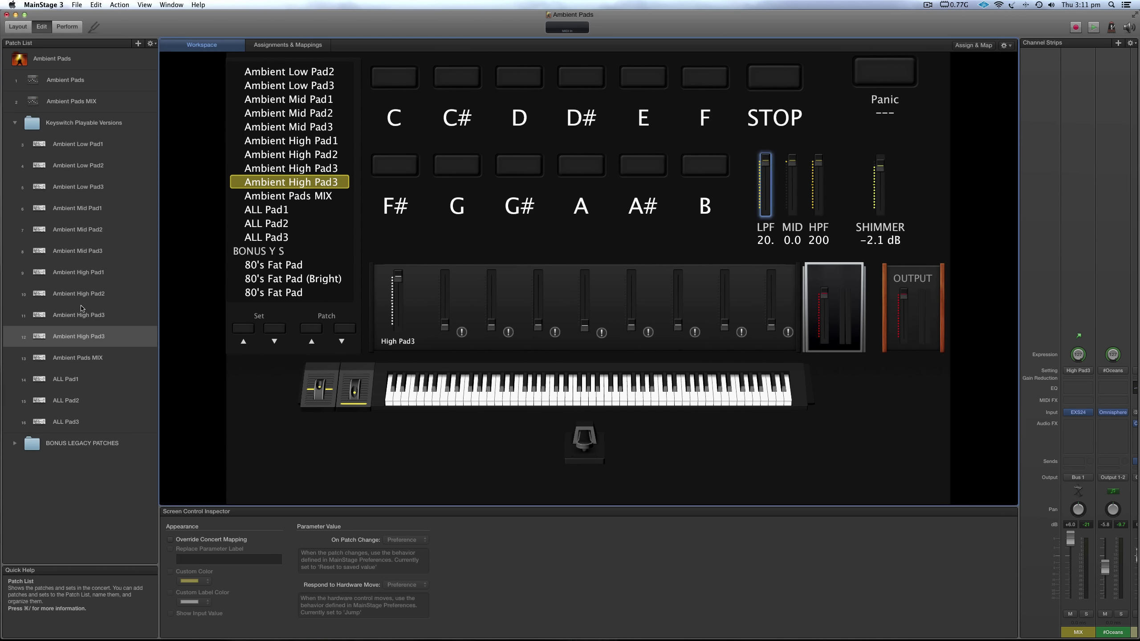
In ALL Pad1, add a new instrument channel strip loaded with the #Oceans user setting
left_click(81, 380)
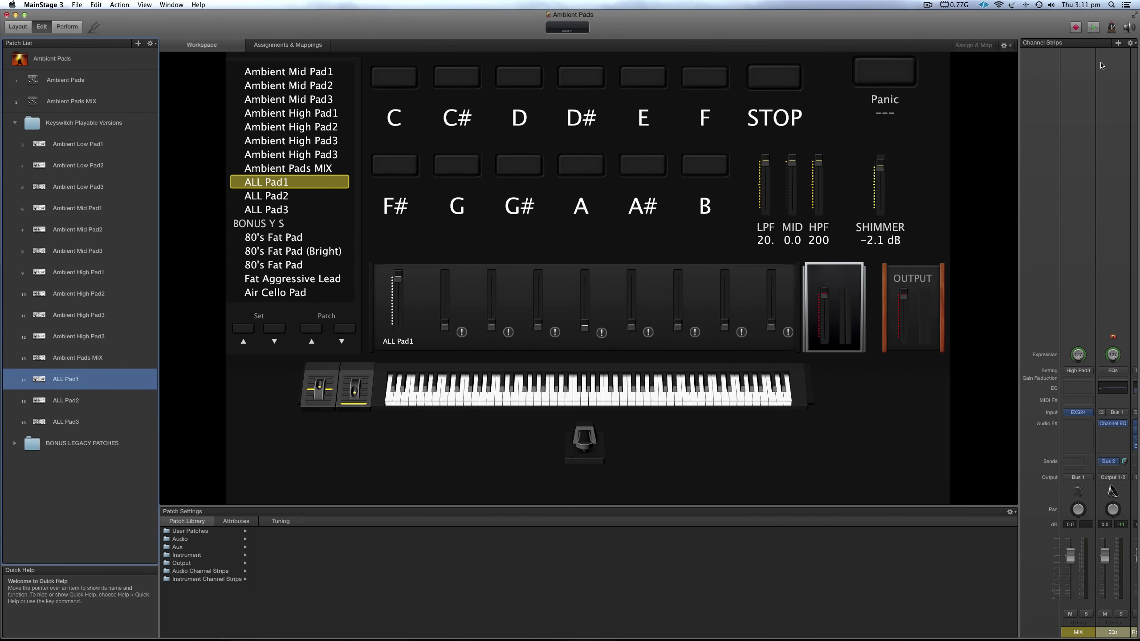
left_click(1118, 43)
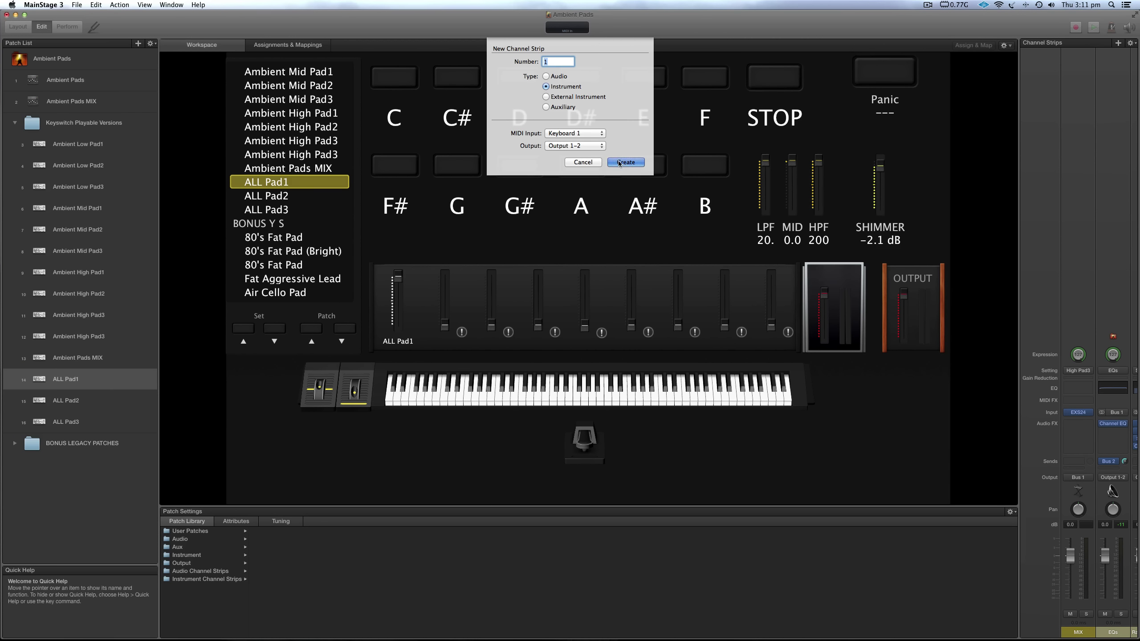
left_click(619, 164)
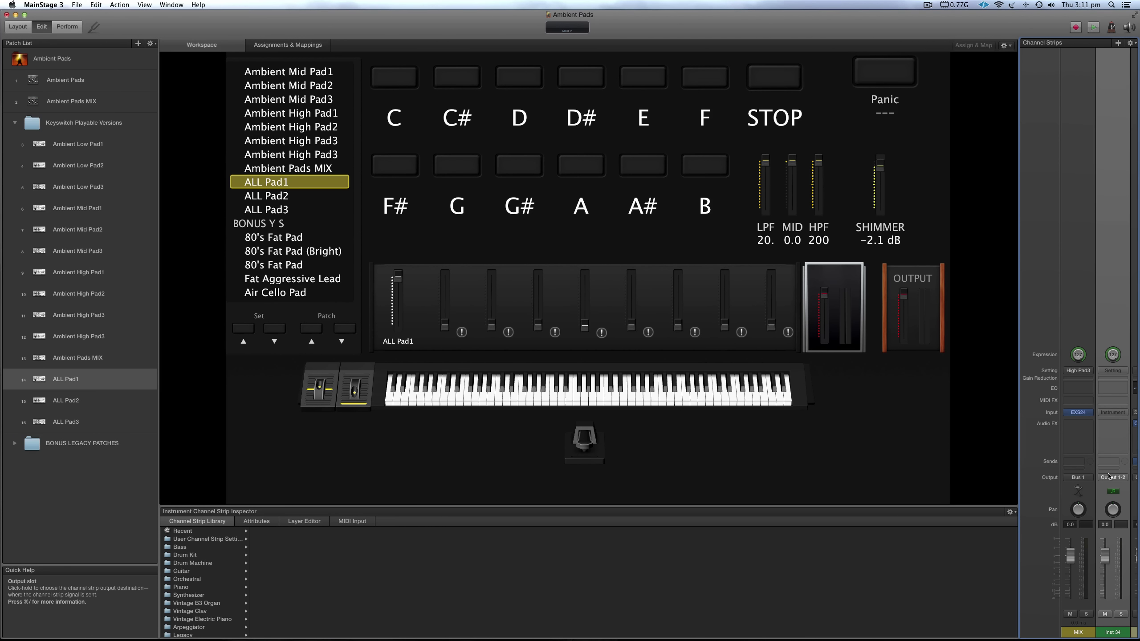
left_click(1113, 370)
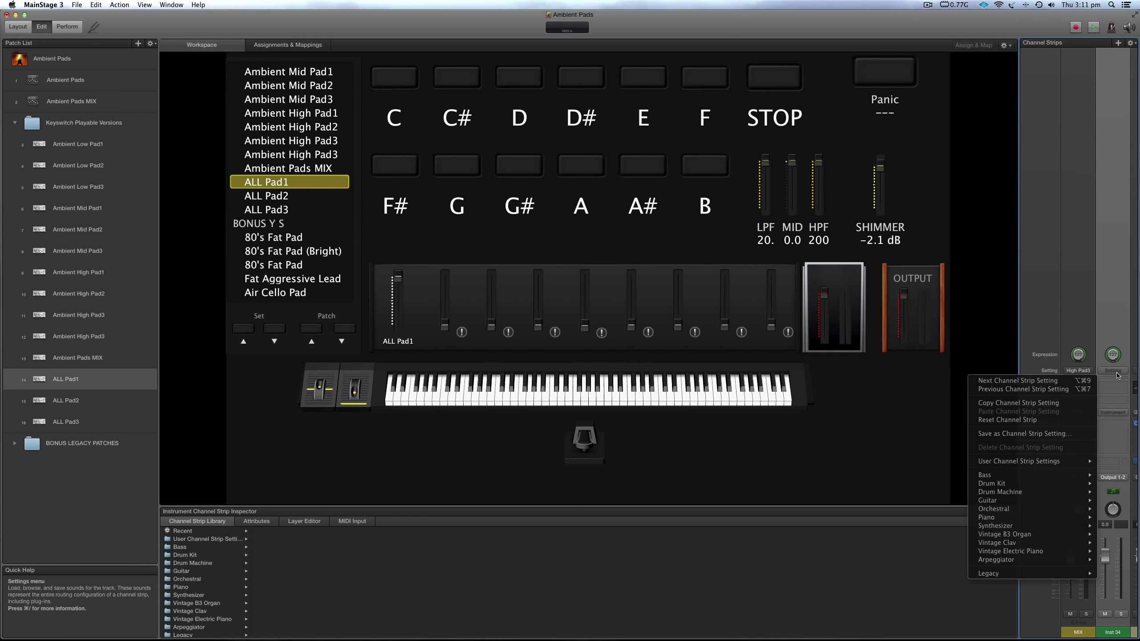
mouse_move(1006, 458)
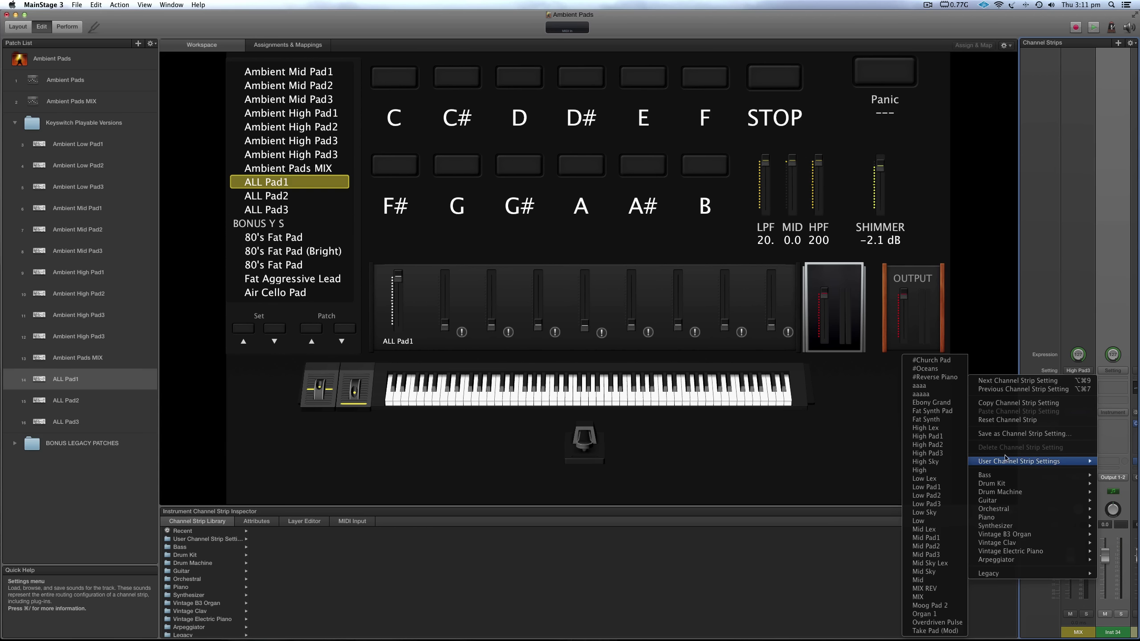
left_click(934, 368)
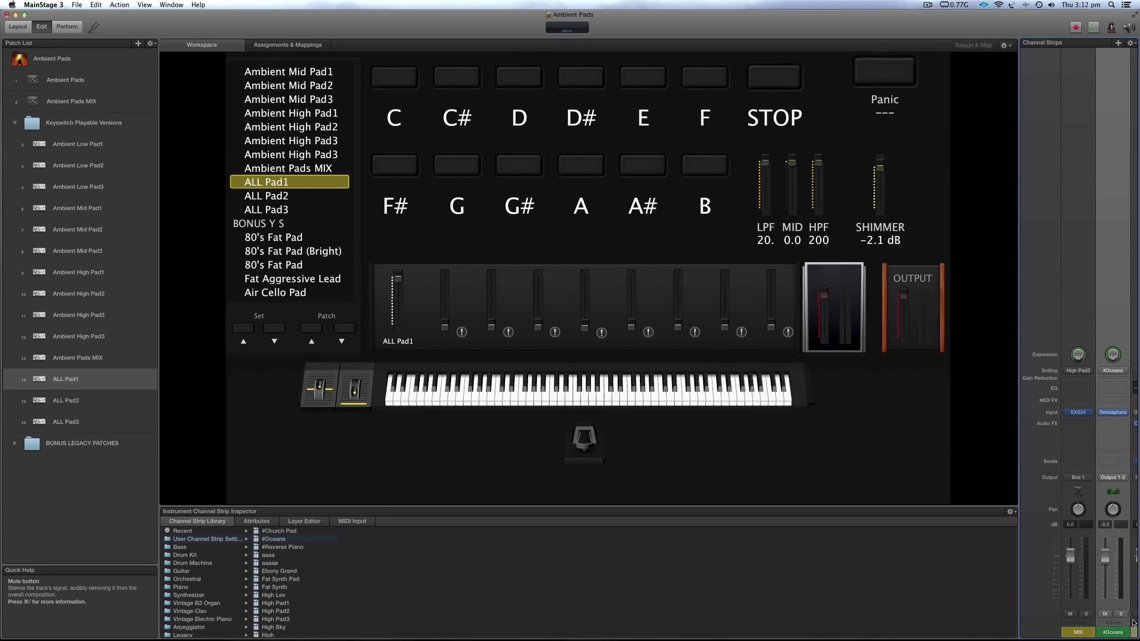
Mute the #Oceans strip in ALL Pad1, lower MID to -5, and set LPF to 52
left_click(1104, 613)
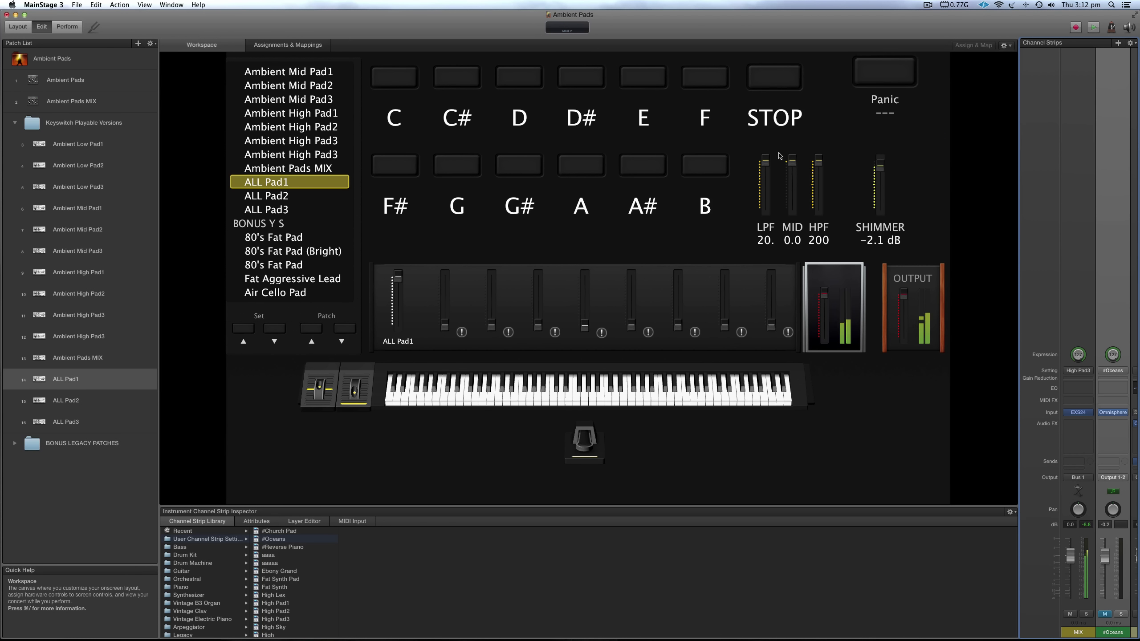
left_click_drag(792, 160, 794, 211)
left_click_drag(766, 161, 766, 169)
Unmute #Oceans and select its channel strip to show its details and library
left_click(1106, 614)
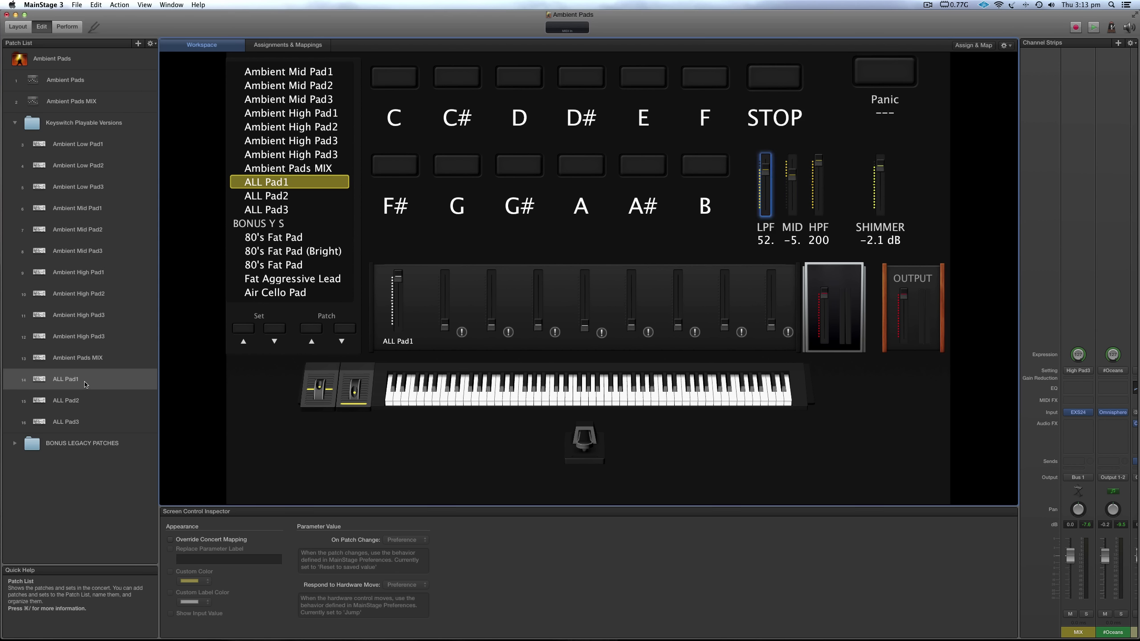
left_click(1125, 501)
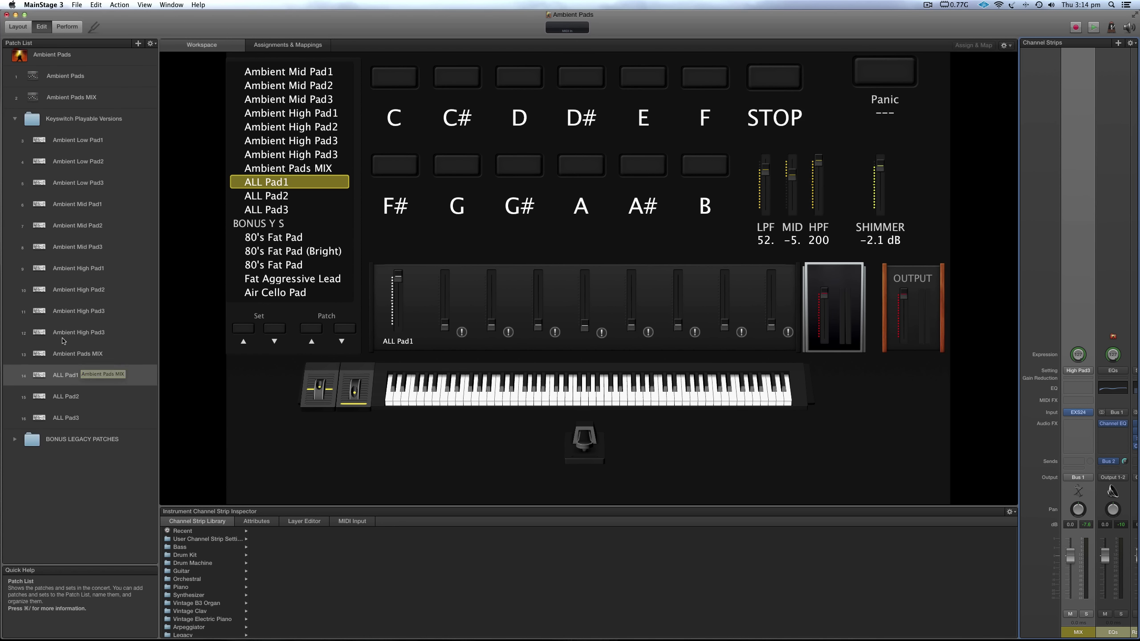
Expand BONUS LEGACY PATCHES, try 80's Fat Pad, then load the Fat Aggressive Lead patch
left_click(13, 443)
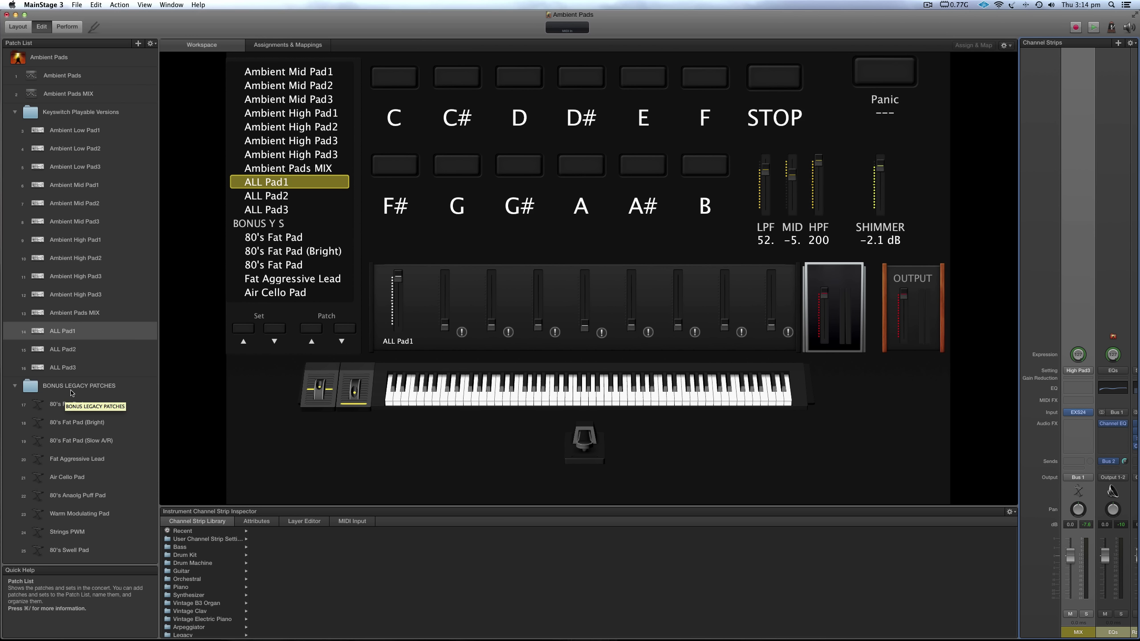
left_click(65, 404)
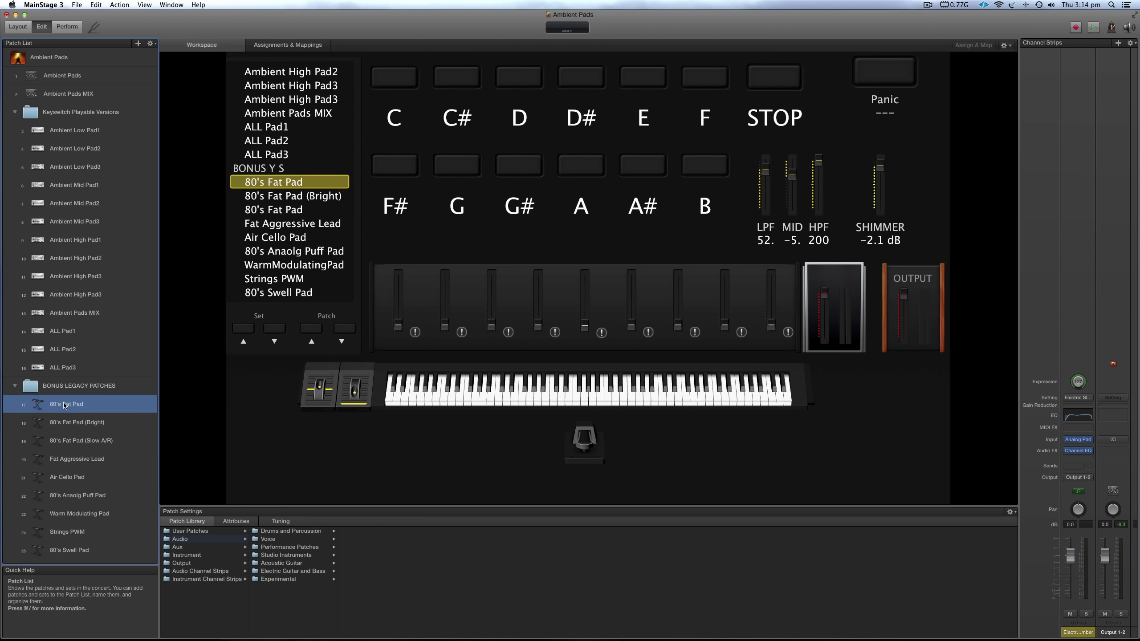
left_click(85, 459)
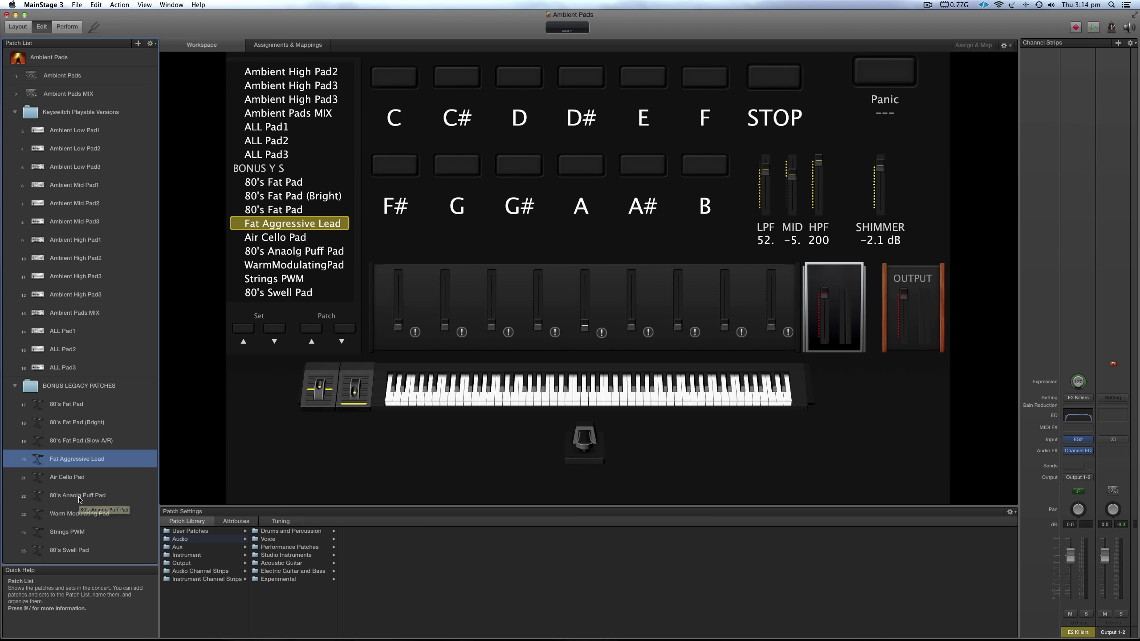
left_click(76, 403)
left_click(80, 460)
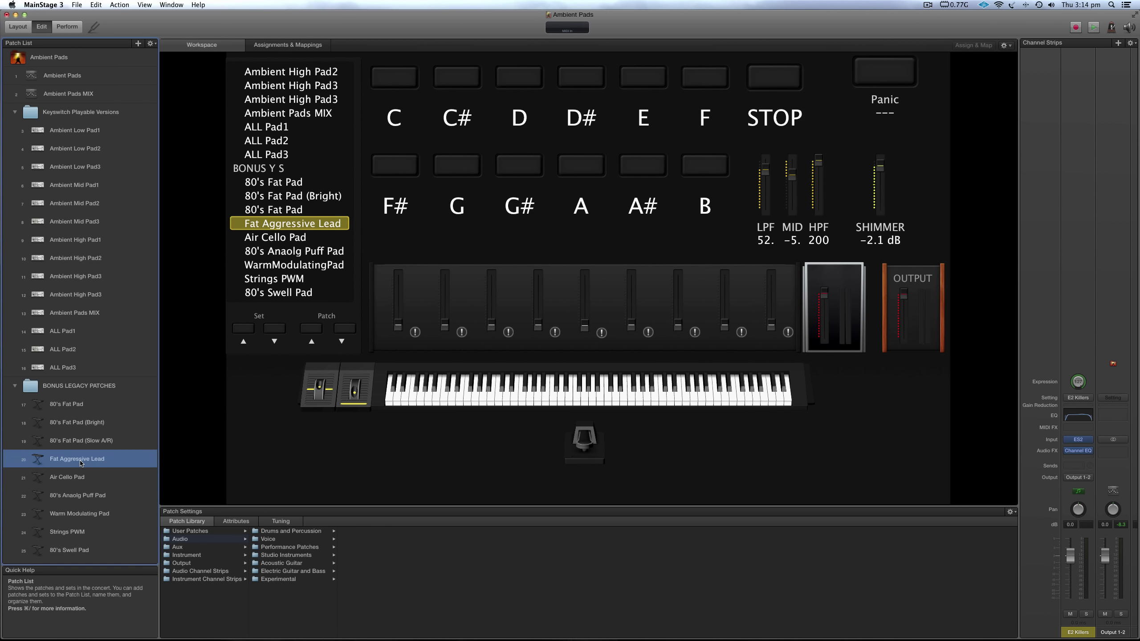